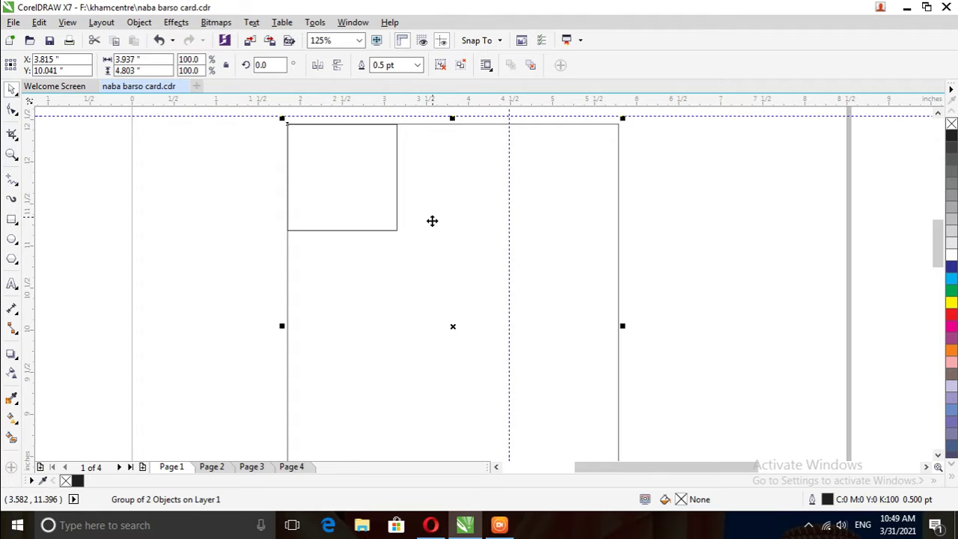
# Step: Ungroup the large card rectangle and the small square in its corner, and nudge the square slightly
pyautogui.scroll(-1, 430, 226)
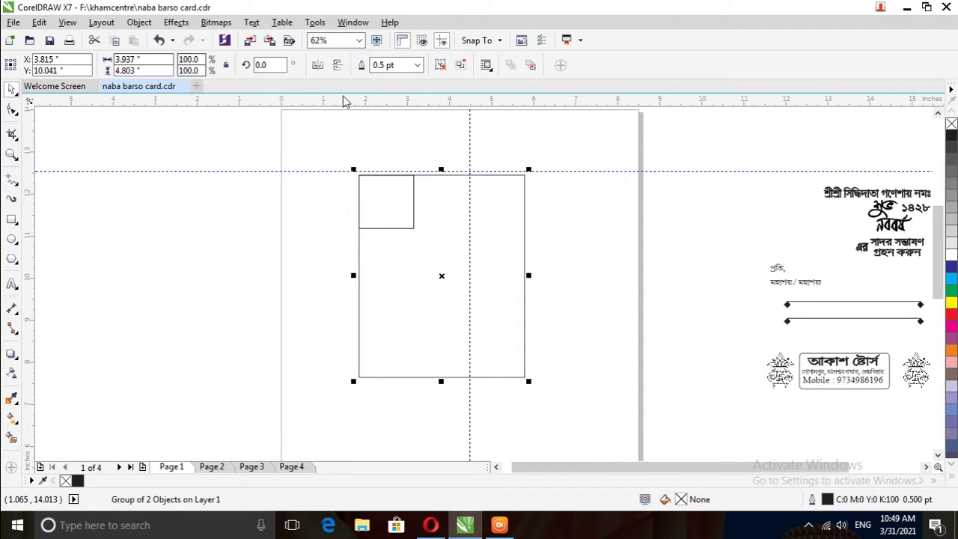
pyautogui.click(386, 205)
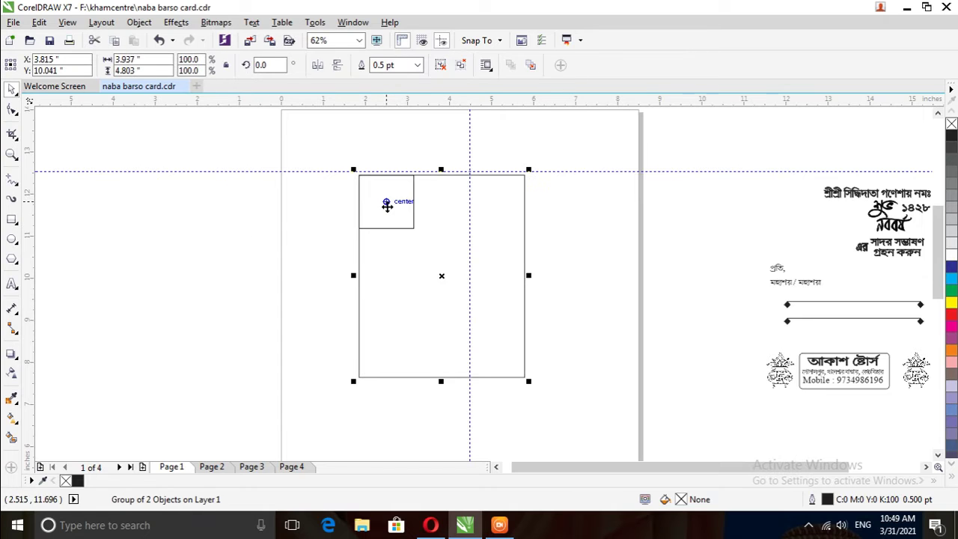
pyautogui.rightClick(386, 206)
pyautogui.click(449, 218)
pyautogui.click(286, 218)
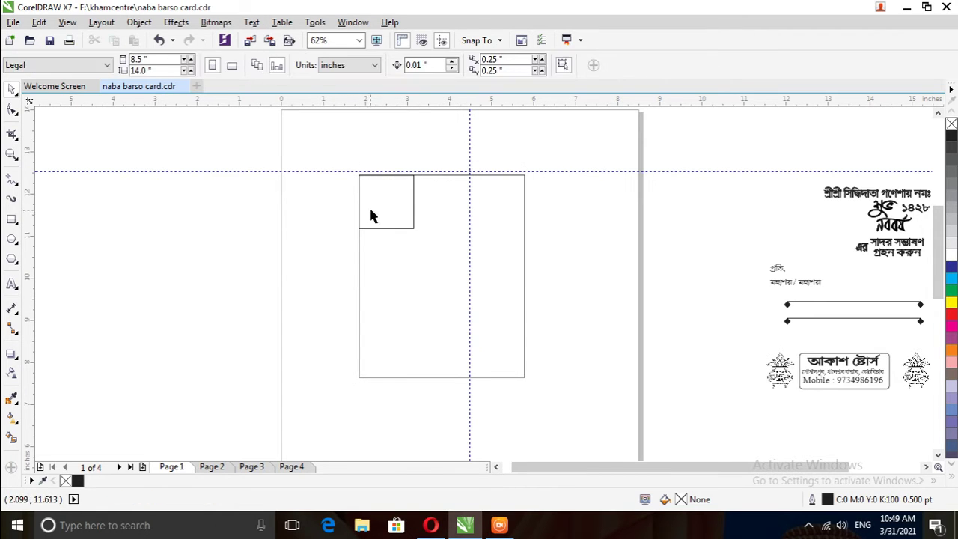
pyautogui.click(385, 211)
pyautogui.moveTo(385, 211)
pyautogui.mouseDown()
pyautogui.moveTo(210, 205)
pyautogui.moveTo(422, 215)
pyautogui.moveTo(396, 198)
pyautogui.mouseUp()
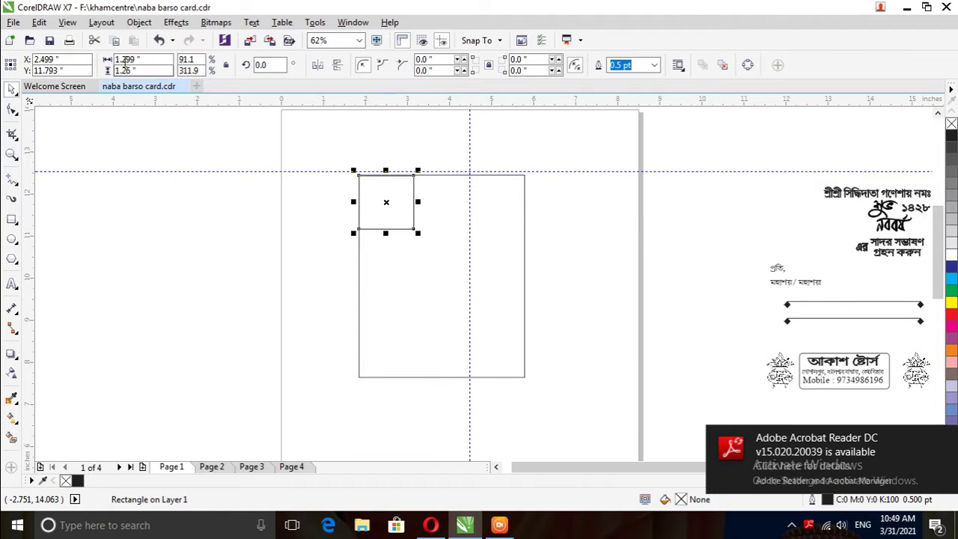
pyautogui.click(674, 261)
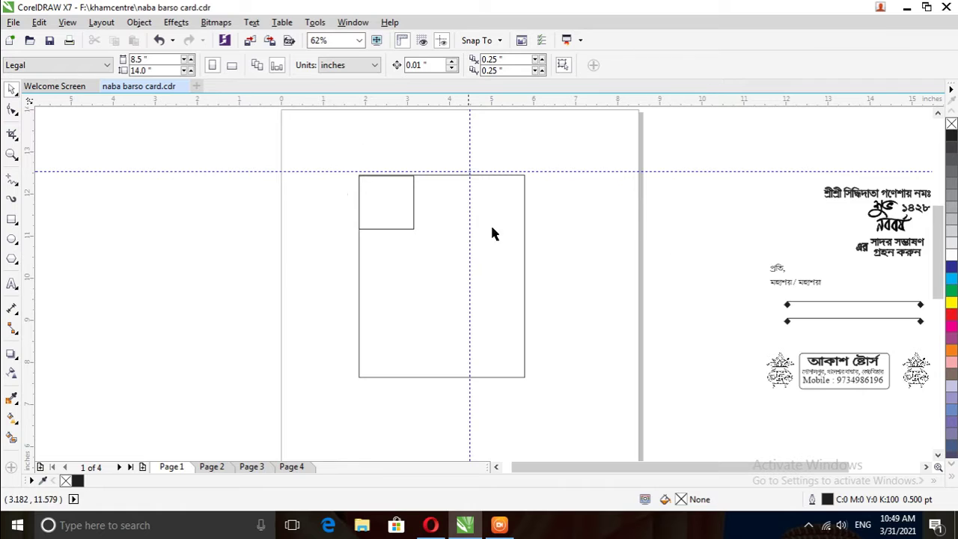
# Step: Ungroup the block of card texts and ornaments lying beside the page
pyautogui.click(879, 199)
pyautogui.rightClick(879, 198)
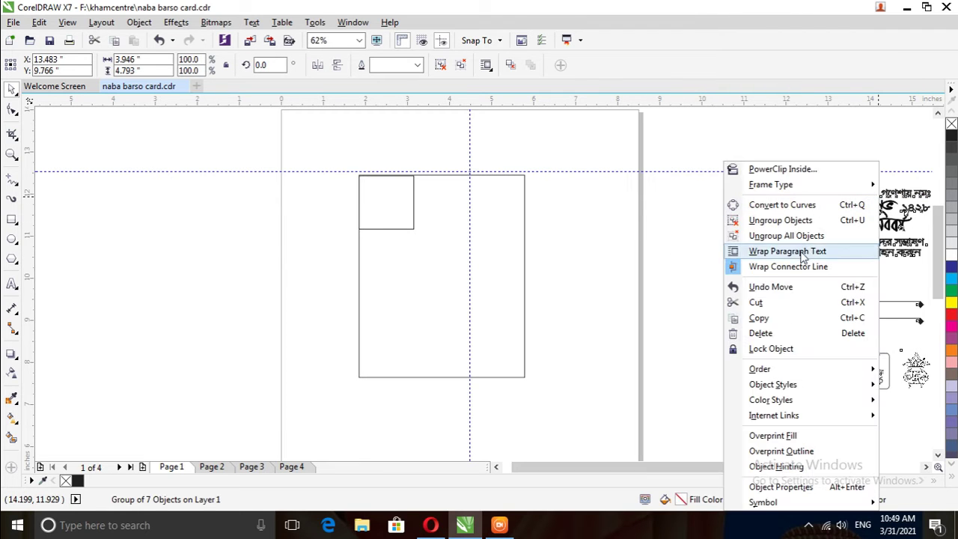
pyautogui.click(780, 220)
pyautogui.click(684, 218)
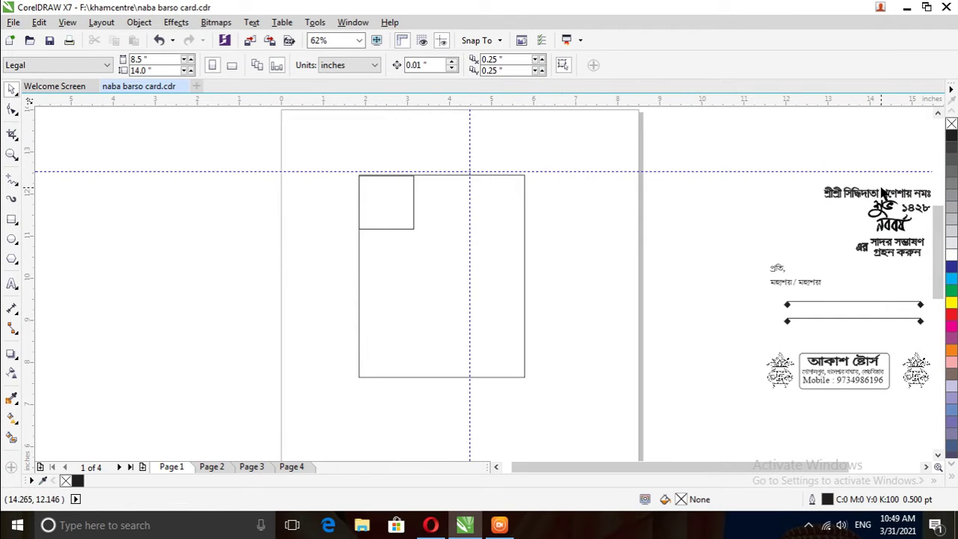
# Step: Move the four-object heading group close to the card outline and ungroup it
pyautogui.click(883, 193)
pyautogui.moveTo(883, 193); pyautogui.dragTo(612, 193)
pyautogui.rightClick(612, 194)
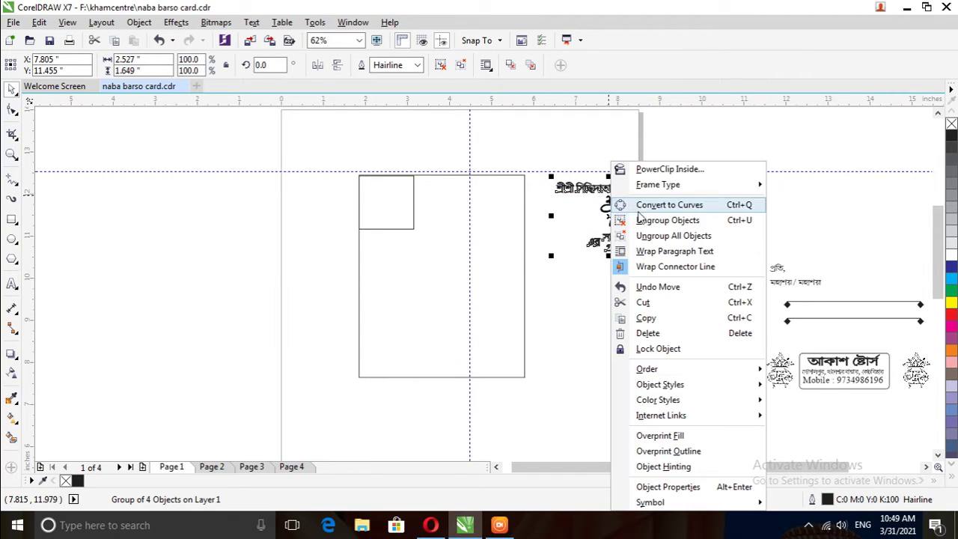
pyautogui.click(667, 220)
pyautogui.click(590, 334)
# Step: Place the শ্রীশ্রী সিদ্ধিদাতা গণেশায় নমঃ line along the card's upper edge, right of the small square
pyautogui.scroll(2, 470, 183)
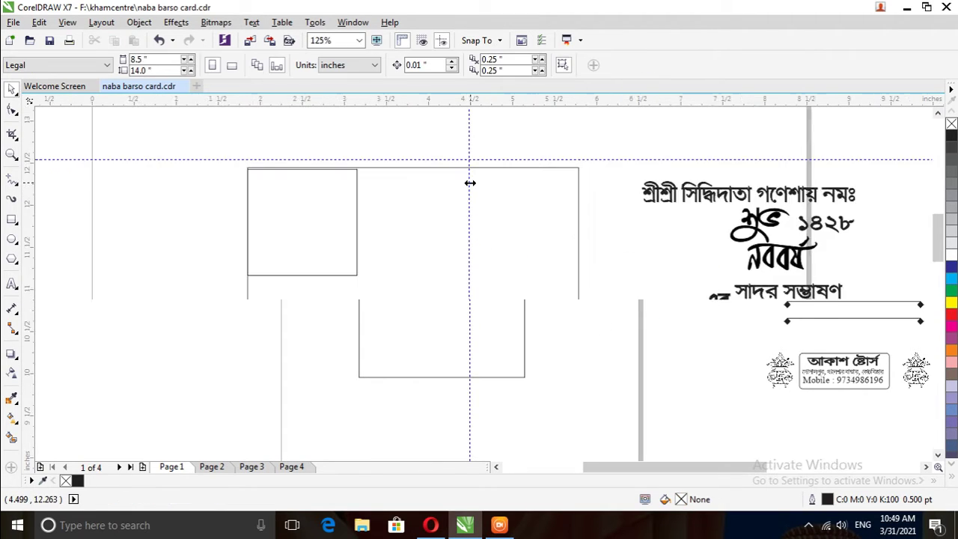
pyautogui.click(730, 199)
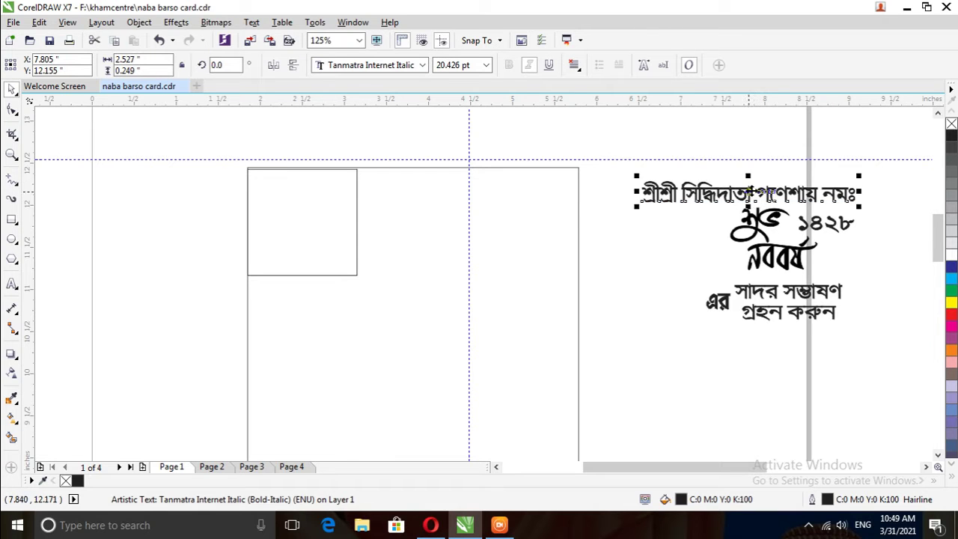
pyautogui.moveTo(749, 189); pyautogui.dragTo(469, 180)
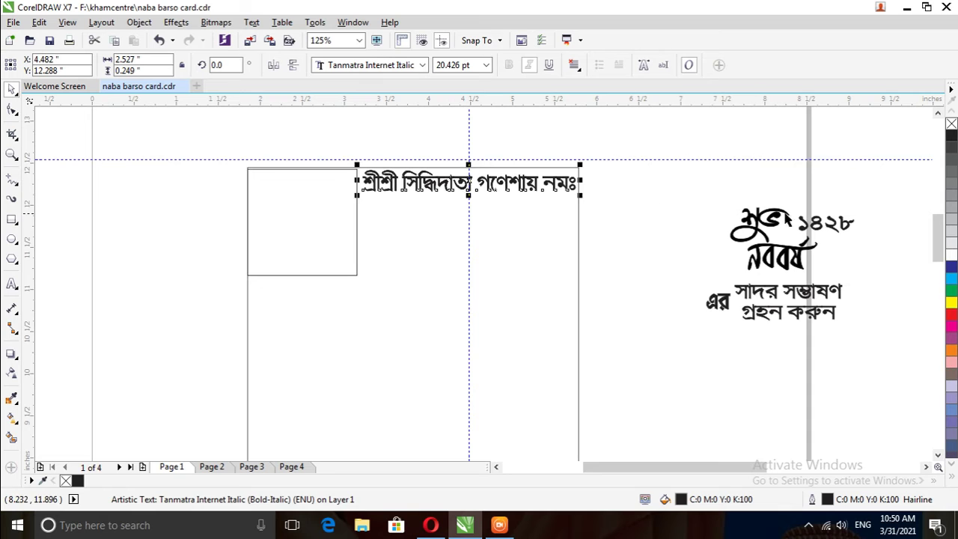
# Step: Place the শুভ নববর্ষ lettering under the heading line, with the year ১৪২৮ to its right
pyautogui.click(779, 223)
pyautogui.moveTo(777, 240); pyautogui.dragTo(468, 241)
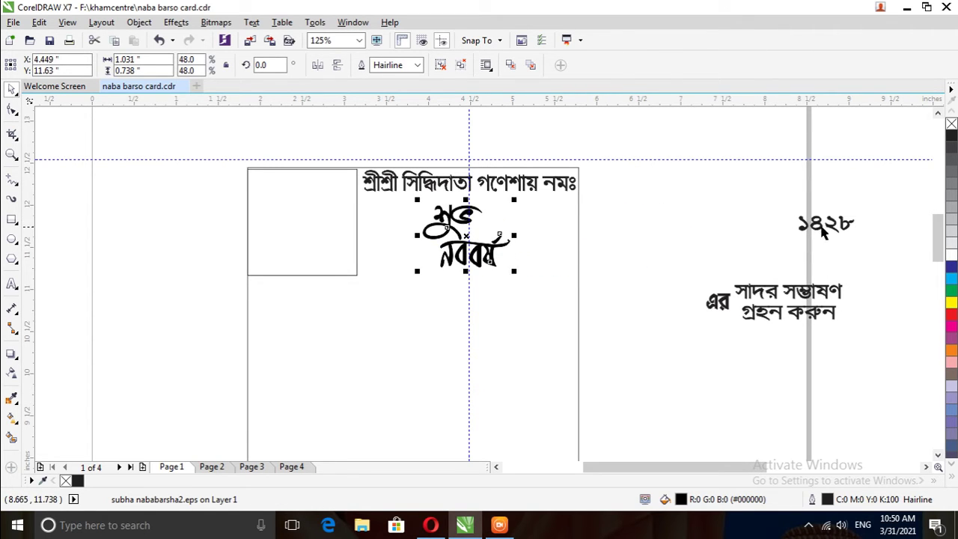
pyautogui.moveTo(823, 233); pyautogui.dragTo(533, 222)
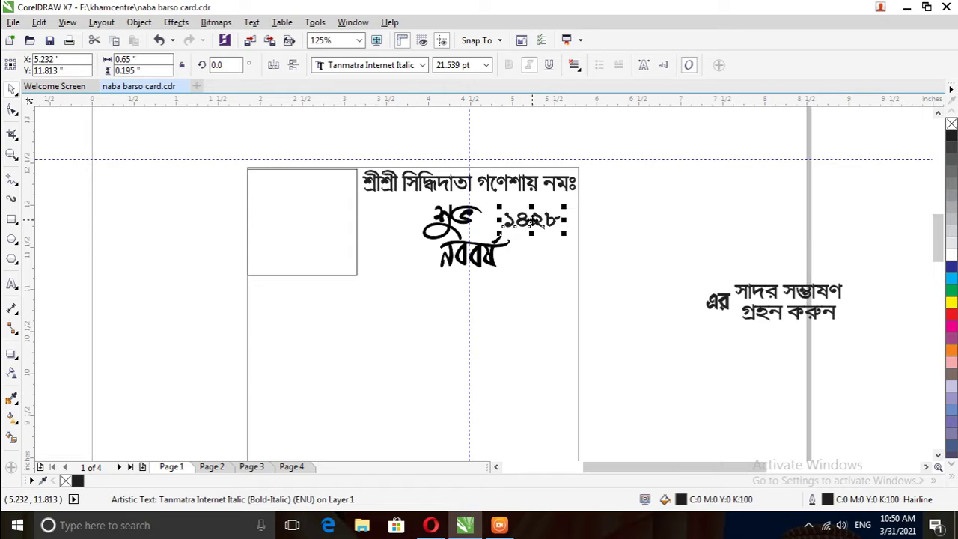
pyautogui.click(631, 226)
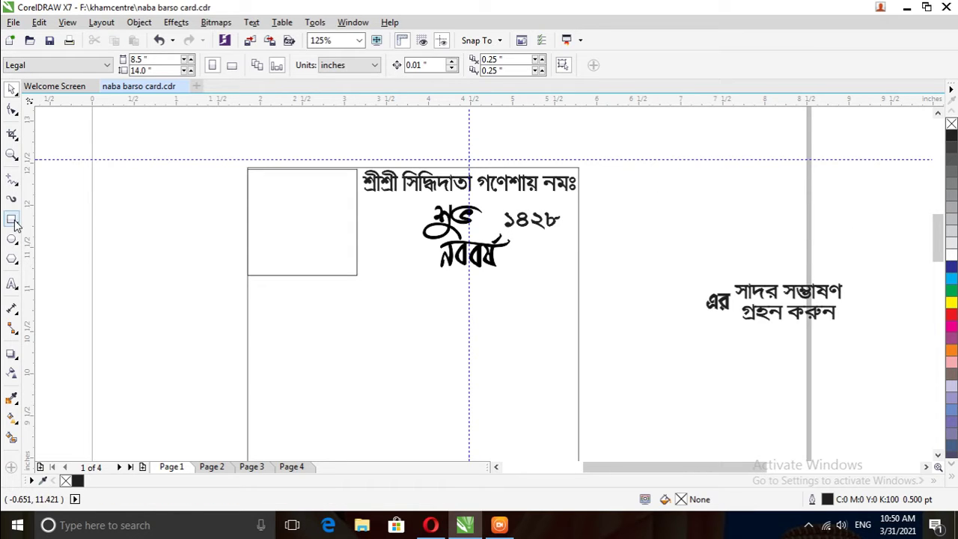
# Step: Draw a four-sided arrow shape about 2.27 by 0.98 inches near the year and fill it black
pyautogui.click(13, 223)
pyautogui.click(11, 239)
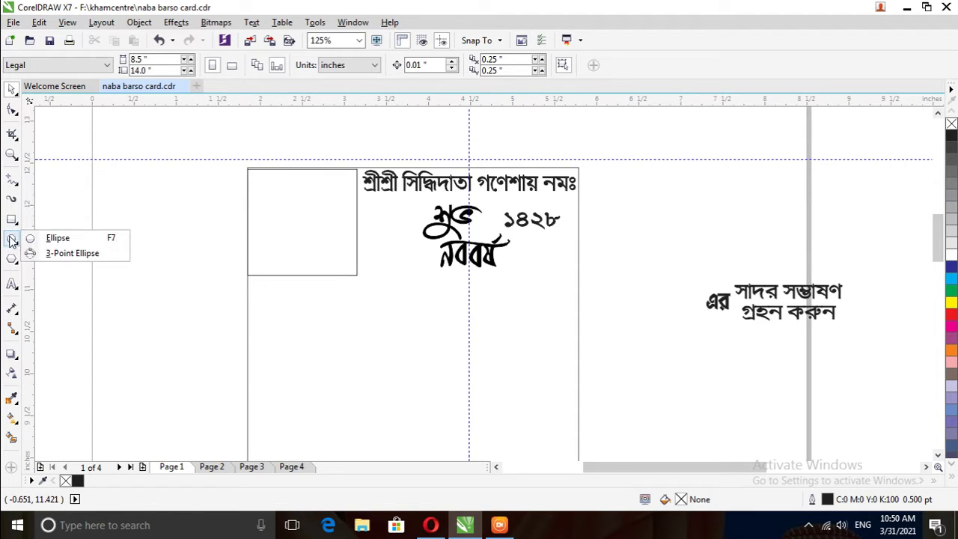
pyautogui.click(12, 258)
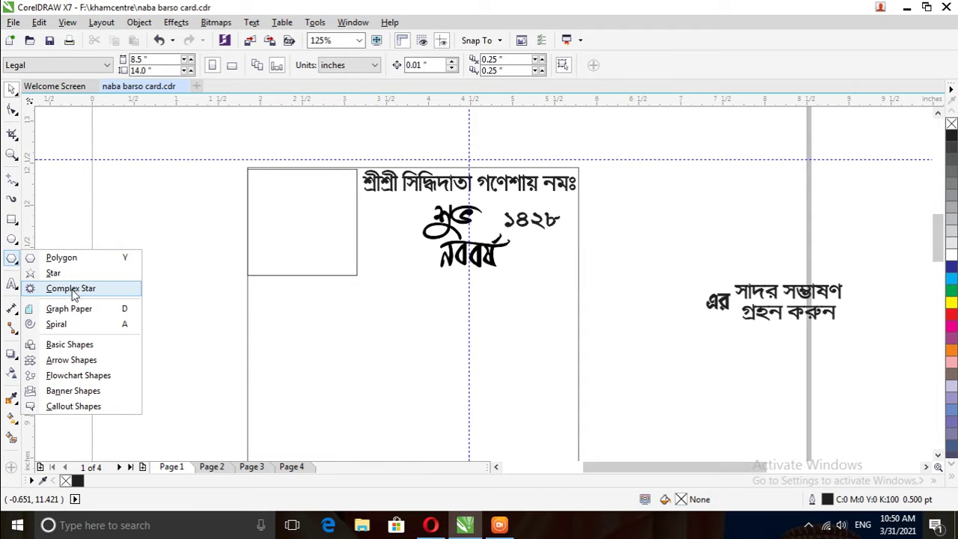
pyautogui.click(71, 360)
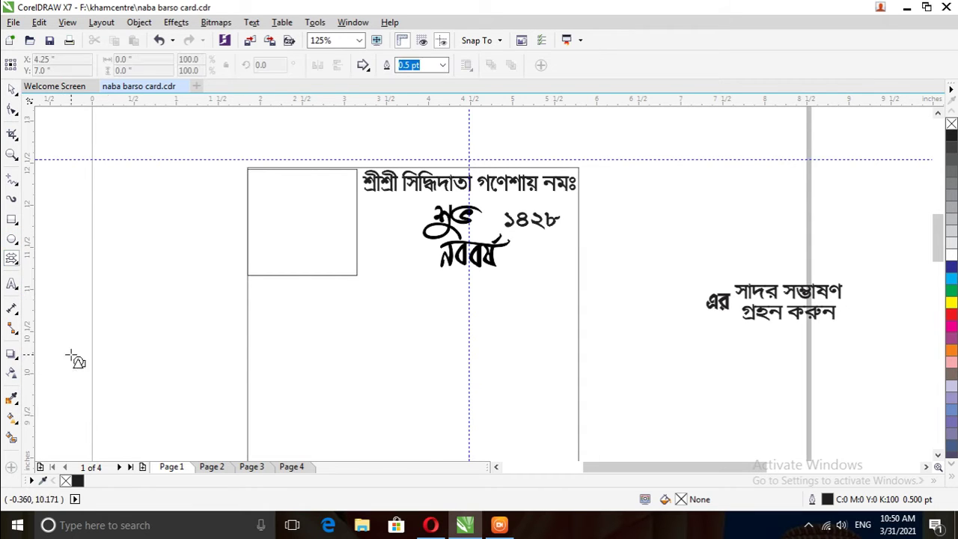
pyautogui.click(363, 65)
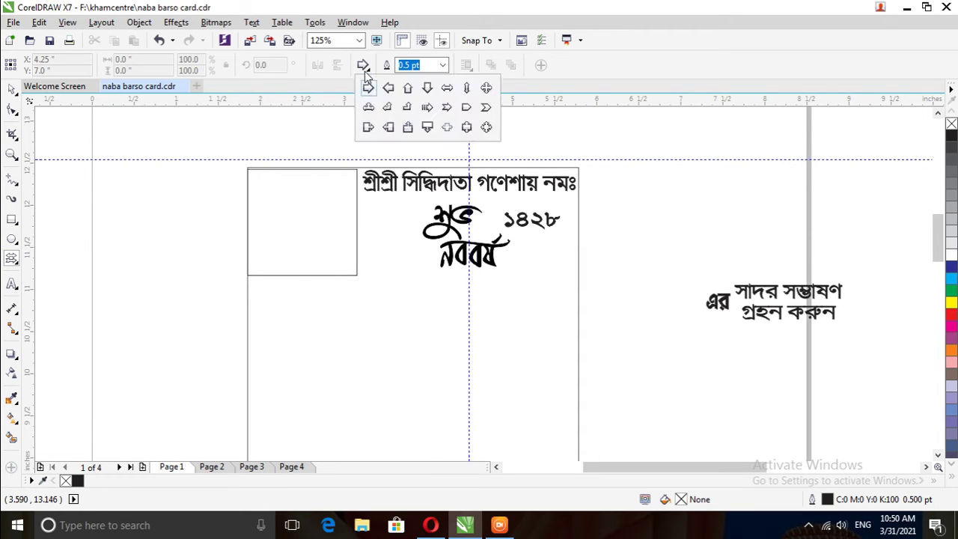
pyautogui.click(467, 128)
pyautogui.moveTo(510, 233); pyautogui.dragTo(700, 318)
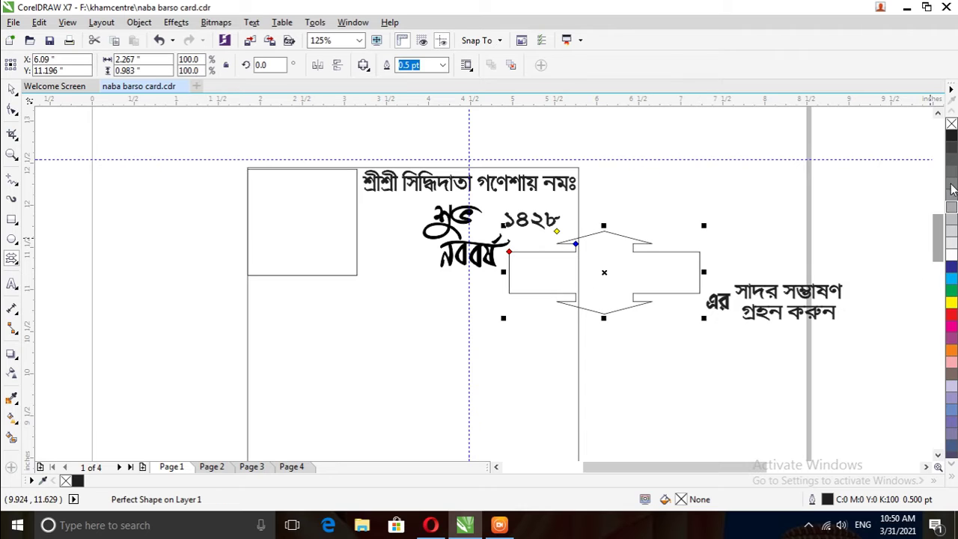
pyautogui.click(951, 136)
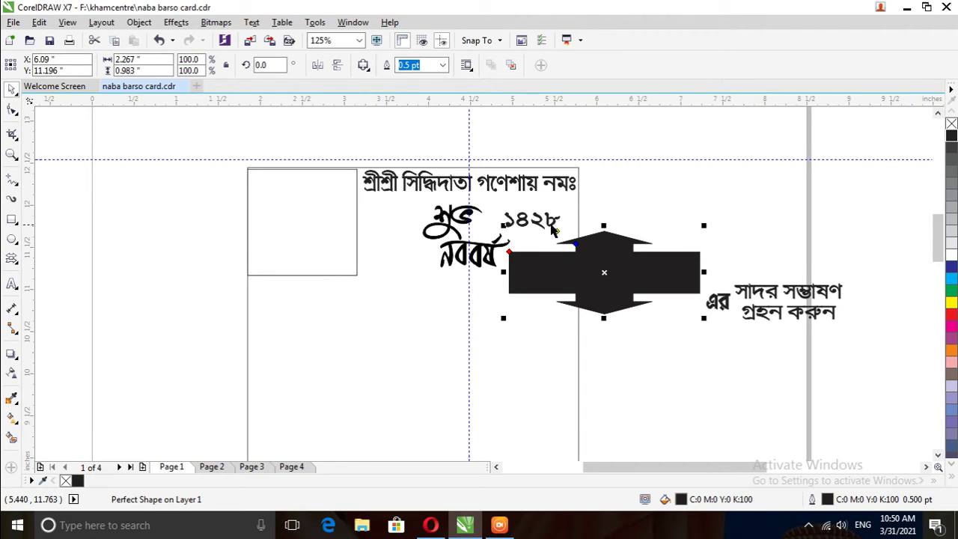
# Step: Shift the শুভ নববর্ষ lettering left and fit the black arrow shape beside it, scaled to about 1.07 by 0.46 inches
pyautogui.moveTo(551, 231); pyautogui.dragTo(720, 216)
pyautogui.click(603, 273)
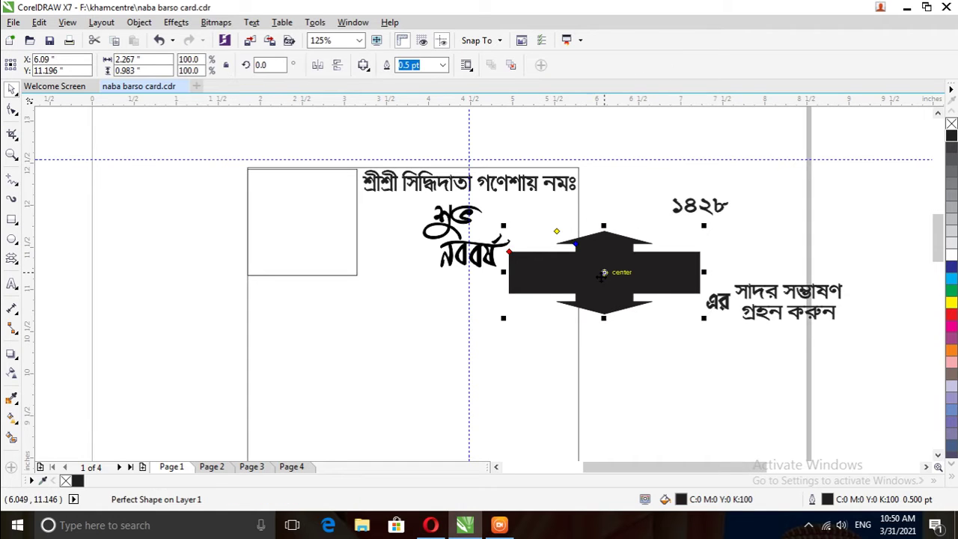
pyautogui.moveTo(449, 215); pyautogui.dragTo(411, 215)
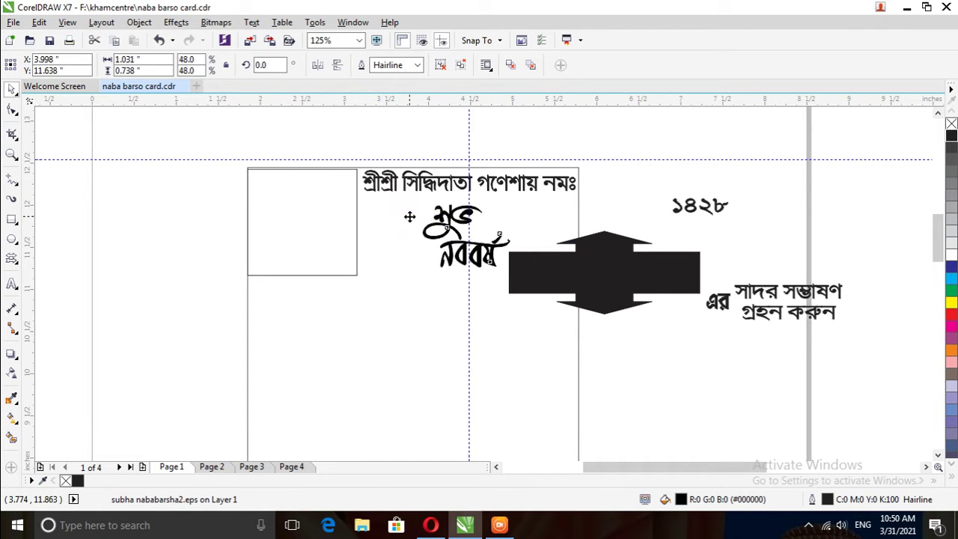
pyautogui.moveTo(586, 266); pyautogui.dragTo(551, 233)
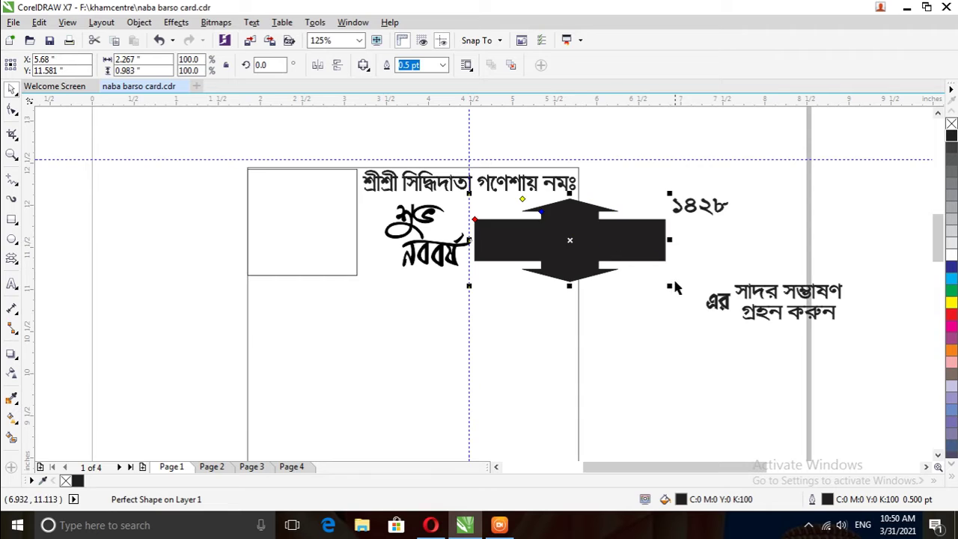
pyautogui.moveTo(670, 285); pyautogui.dragTo(518, 226)
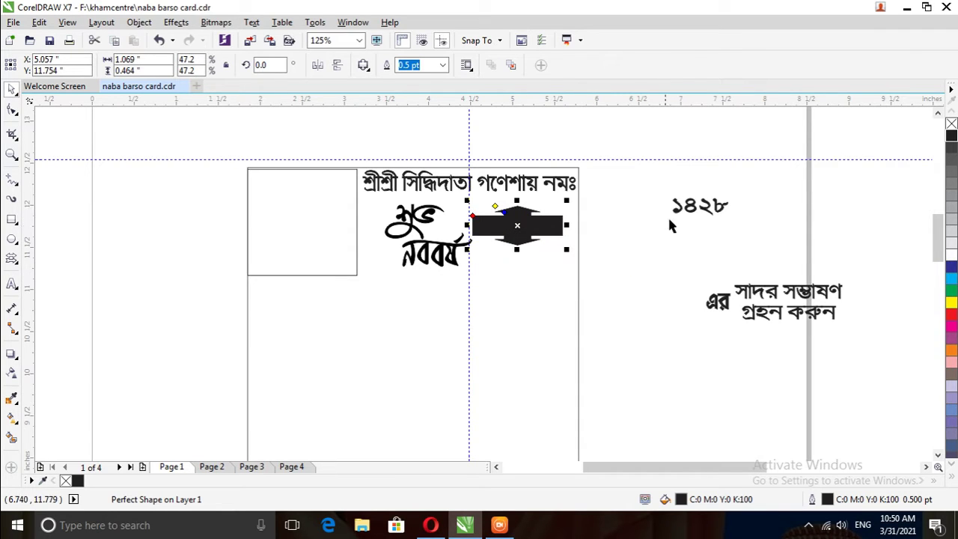
# Step: Center the year ১৪২৮ on the black arrow shape and color the text white
pyautogui.moveTo(671, 226); pyautogui.dragTo(512, 231)
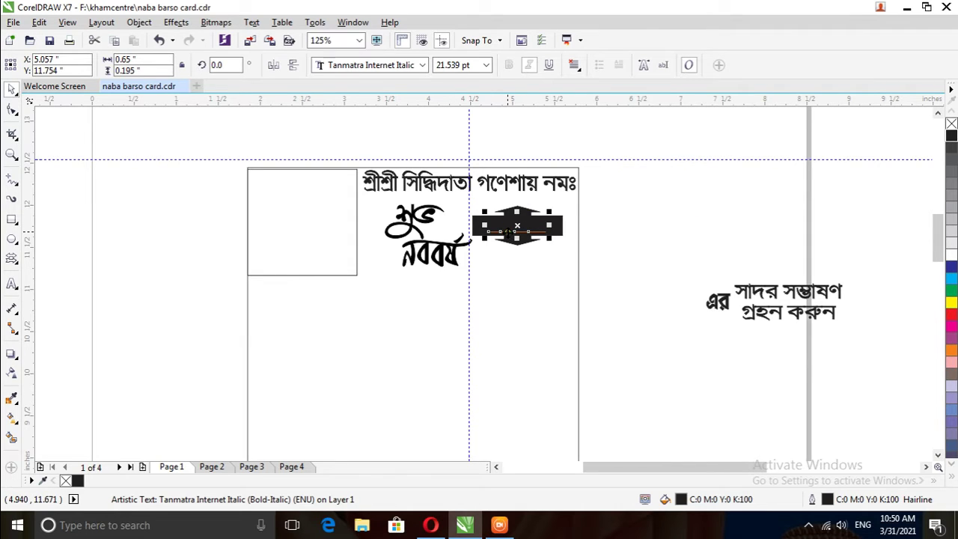
pyautogui.click(952, 255)
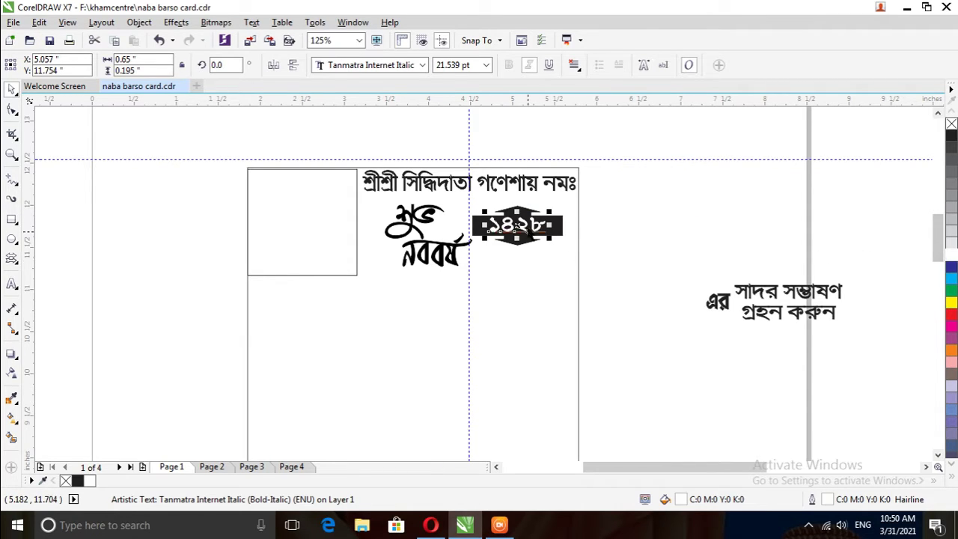
pyautogui.click(620, 227)
# Step: Place the এর সাদর সম্ভাষণ গ্রহন করুন text below the lettering, and the প্রতি, block with its two lines in the card's middle
pyautogui.moveTo(795, 304); pyautogui.dragTo(496, 297)
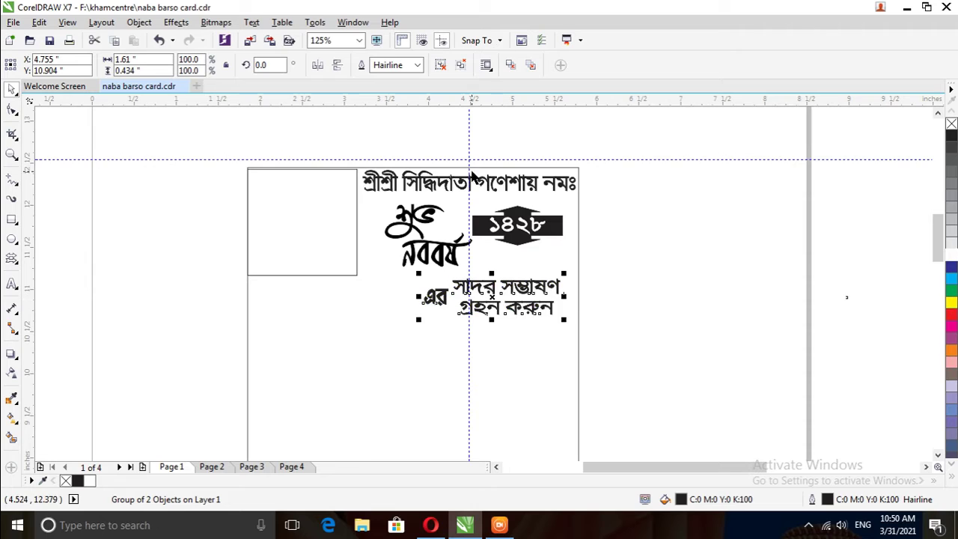
pyautogui.scroll(-1, 472, 178)
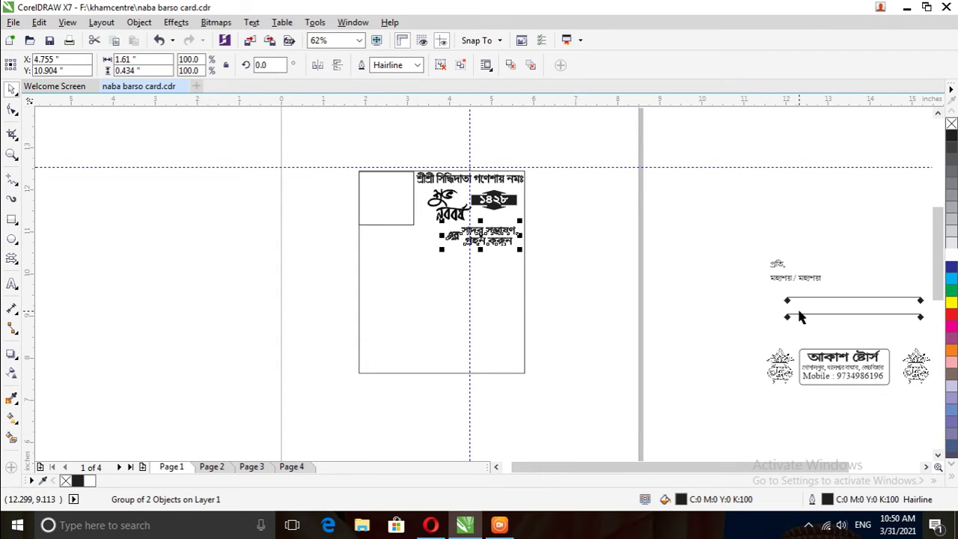
pyautogui.scroll(1, 805, 322)
pyautogui.scroll(-1, 754, 296)
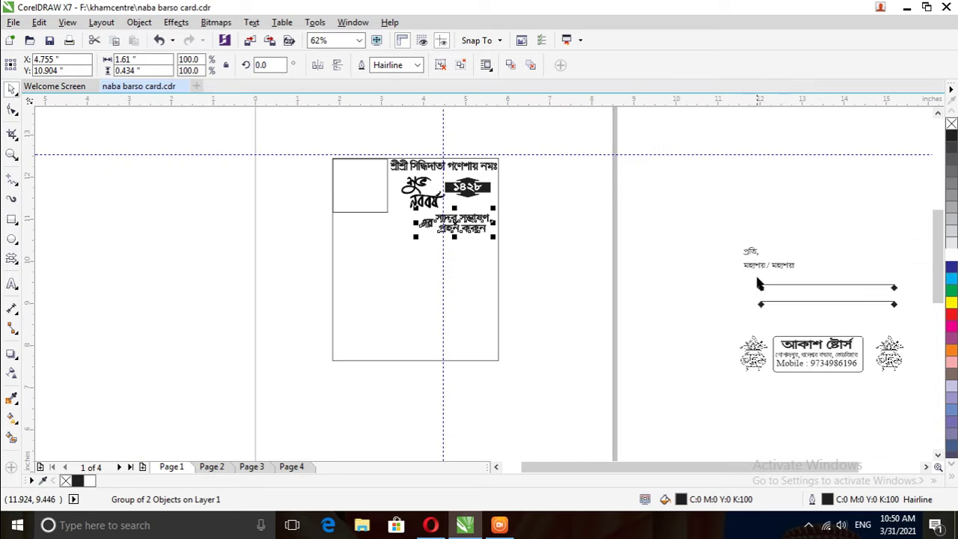
pyautogui.moveTo(705, 204); pyautogui.dragTo(910, 315)
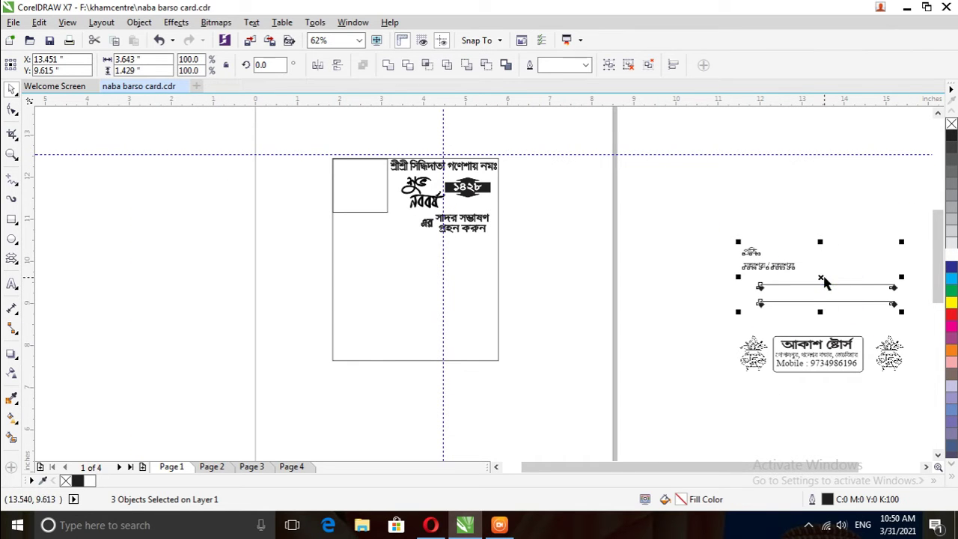
pyautogui.moveTo(821, 279); pyautogui.dragTo(415, 272)
# Step: Move the framed আকাশ ষ্টোর্স shop details with both pot ornaments to the bottom of the card outline
pyautogui.click(803, 346)
pyautogui.moveTo(731, 316); pyautogui.dragTo(854, 389)
pyautogui.moveTo(732, 357); pyautogui.dragTo(325, 343)
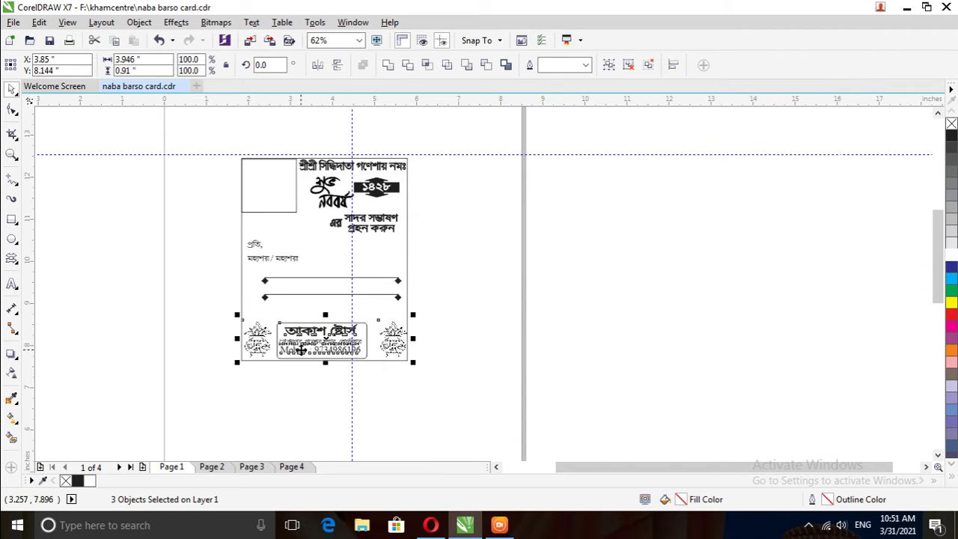
pyautogui.scroll(2, 300, 343)
pyautogui.click(693, 333)
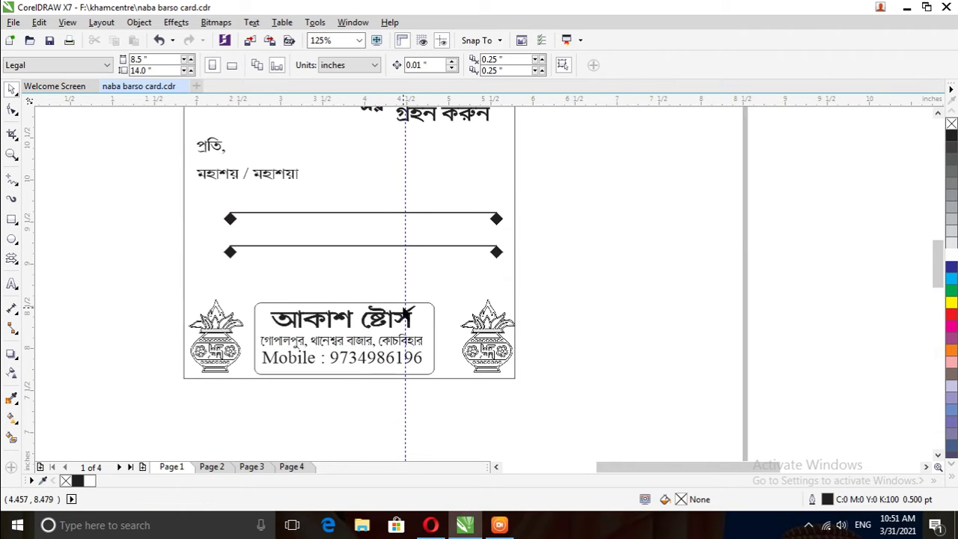
# Step: Move the complete card with all its contents to the page's left edge, keeping its height on the page
pyautogui.scroll(-4, 404, 311)
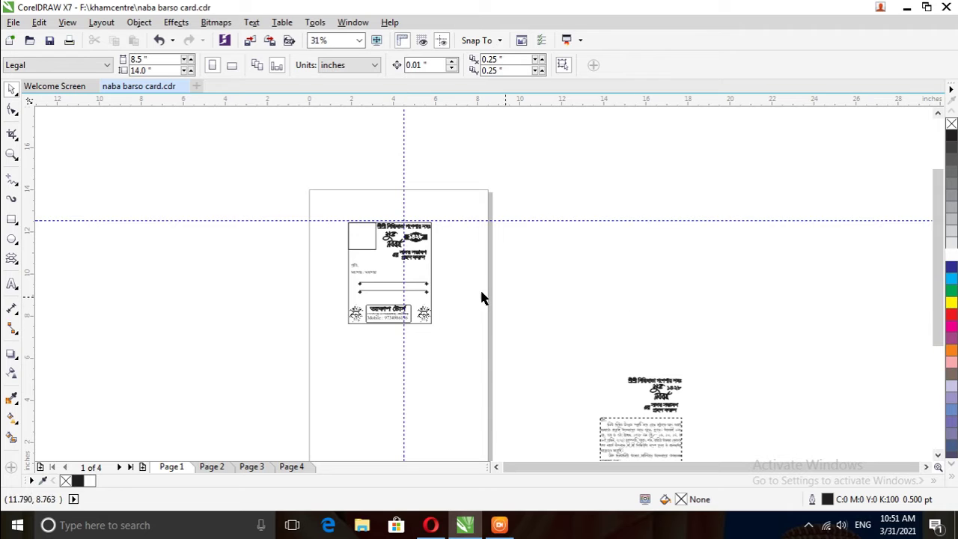
pyautogui.moveTo(276, 203); pyautogui.dragTo(471, 349)
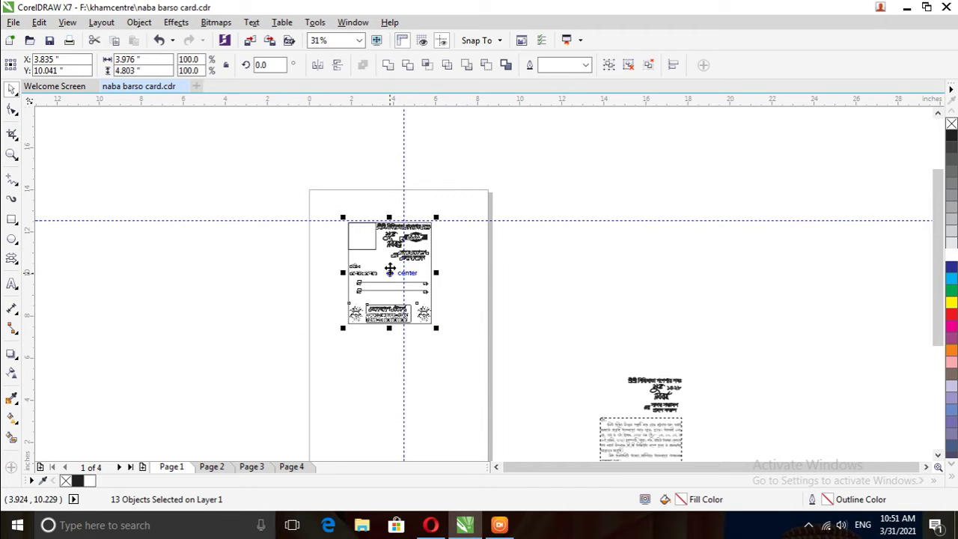
pyautogui.moveTo(360, 271); pyautogui.dragTo(474, 278)
pyautogui.click(399, 276)
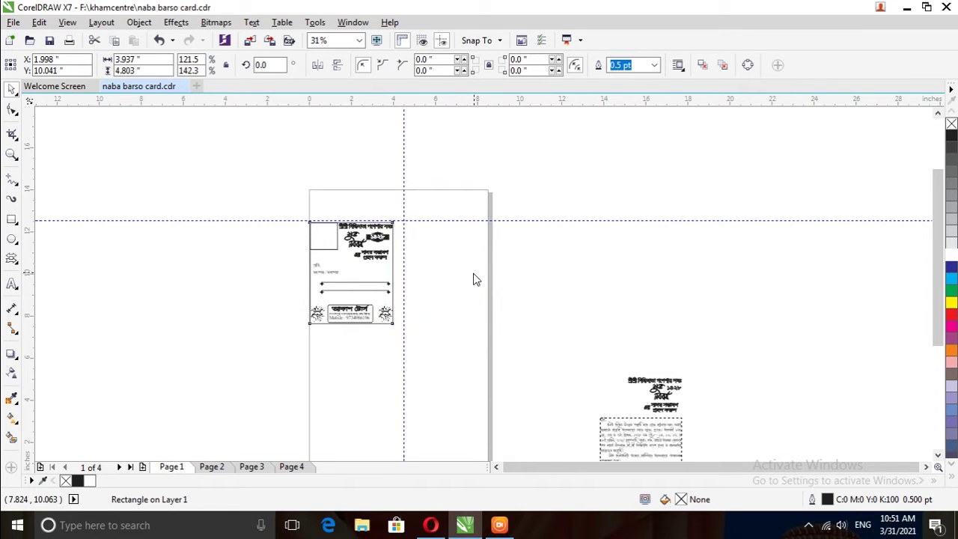
# Step: Place a copy of the card outline beside the finished card and move the small empty square into its upper-left corner
pyautogui.click(498, 299)
pyautogui.click(263, 233)
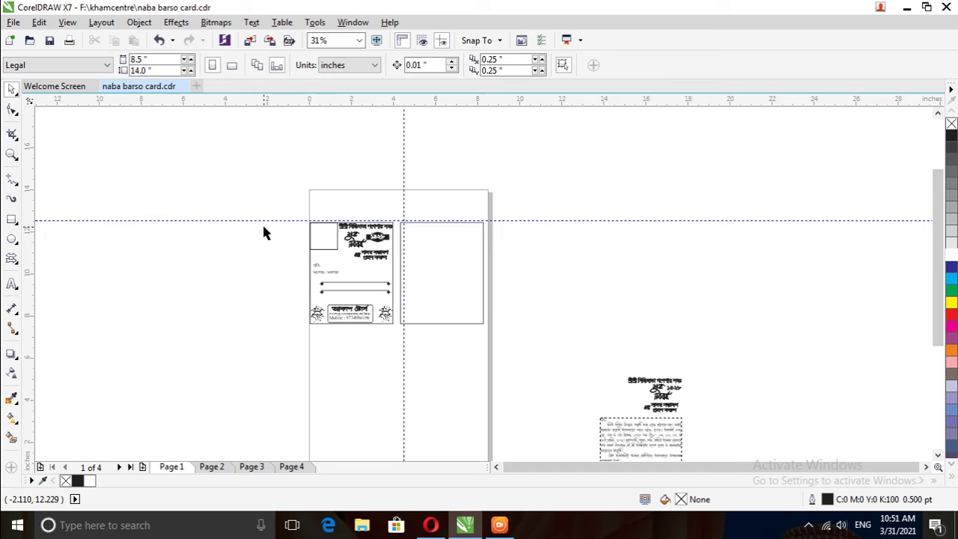
pyautogui.click(326, 239)
pyautogui.moveTo(320, 237); pyautogui.dragTo(415, 237)
pyautogui.click(539, 302)
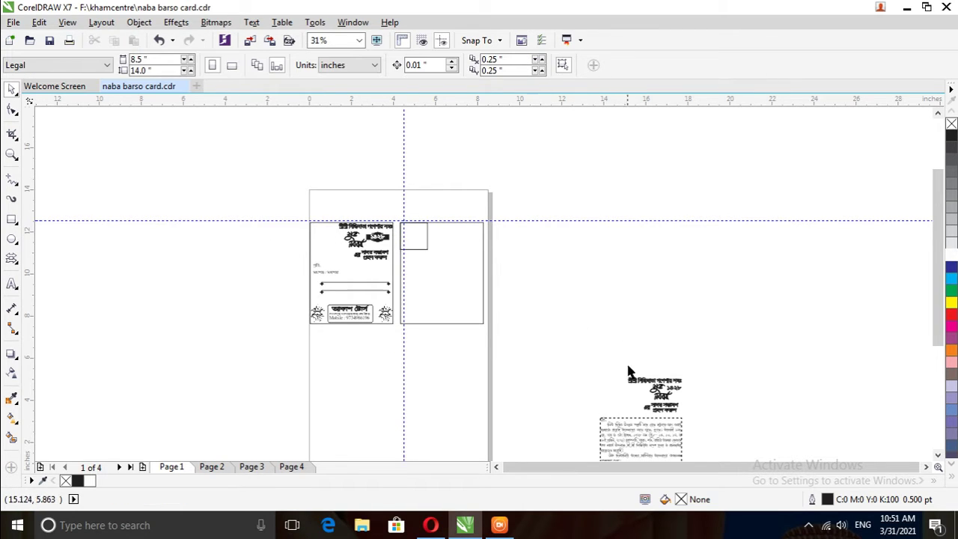
# Step: Group the first card's heading line, শুভ নববর্ষ lettering, ১৪২৮ badge and এর সাদর সম্ভাষণ গ্রহন করুন text
pyautogui.scroll(1, 411, 253)
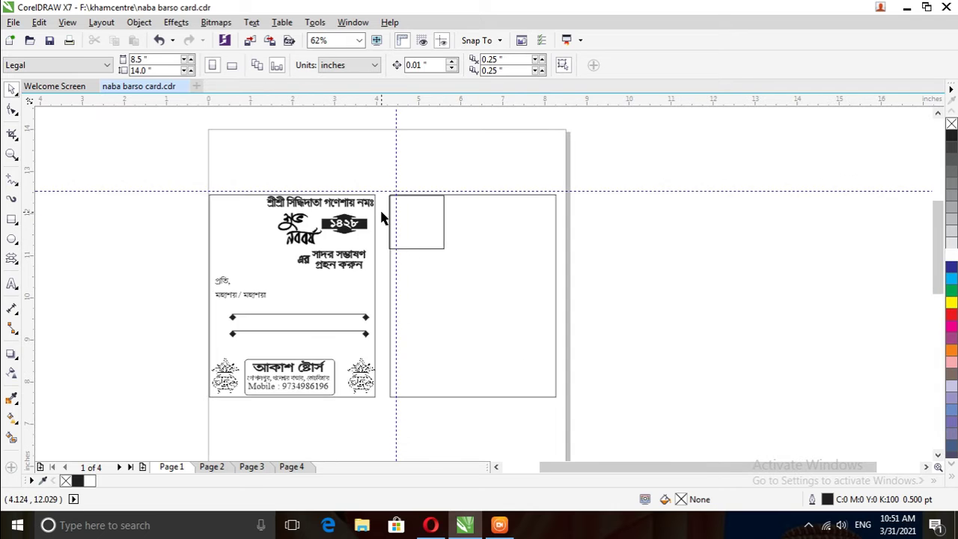
pyautogui.scroll(1, 382, 218)
pyautogui.click(243, 194)
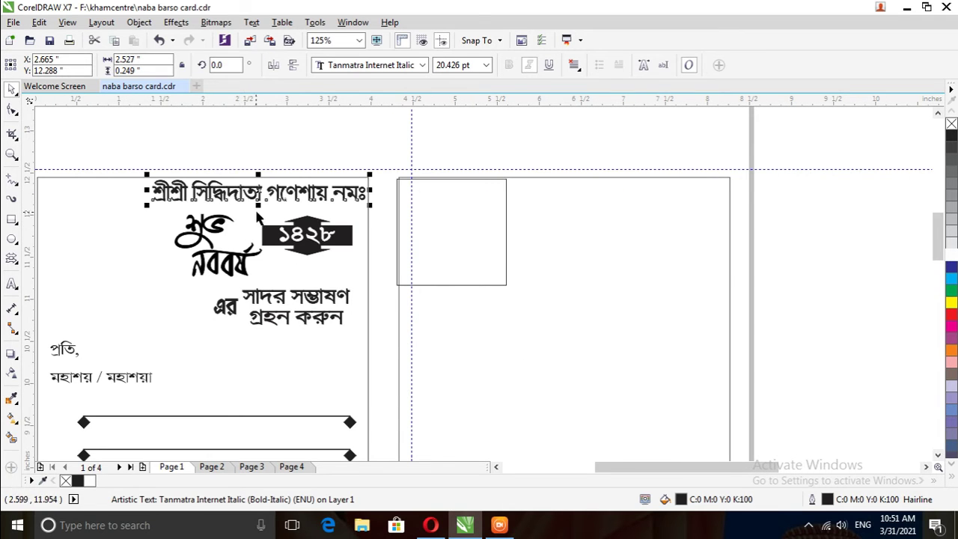
pyautogui.moveTo(128, 135); pyautogui.dragTo(383, 355)
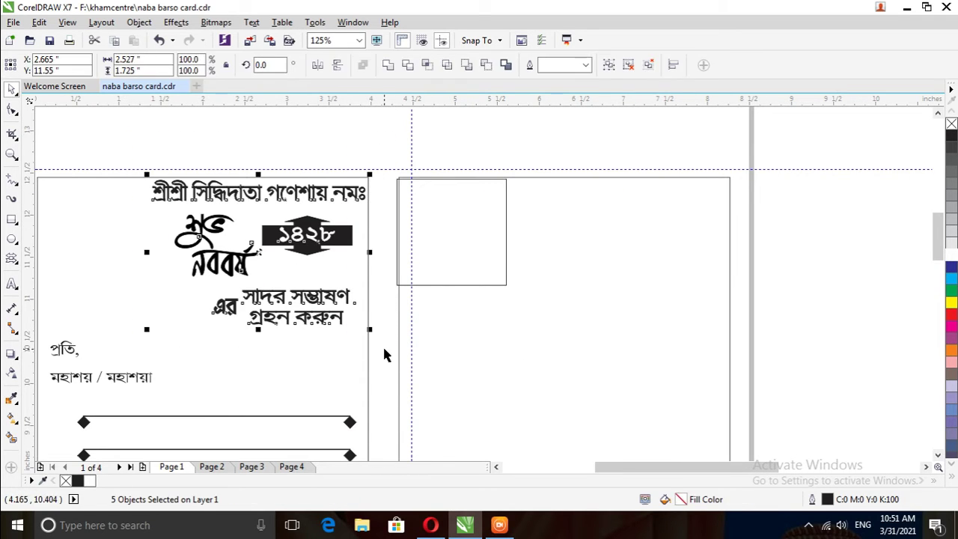
pyautogui.rightClick(310, 247)
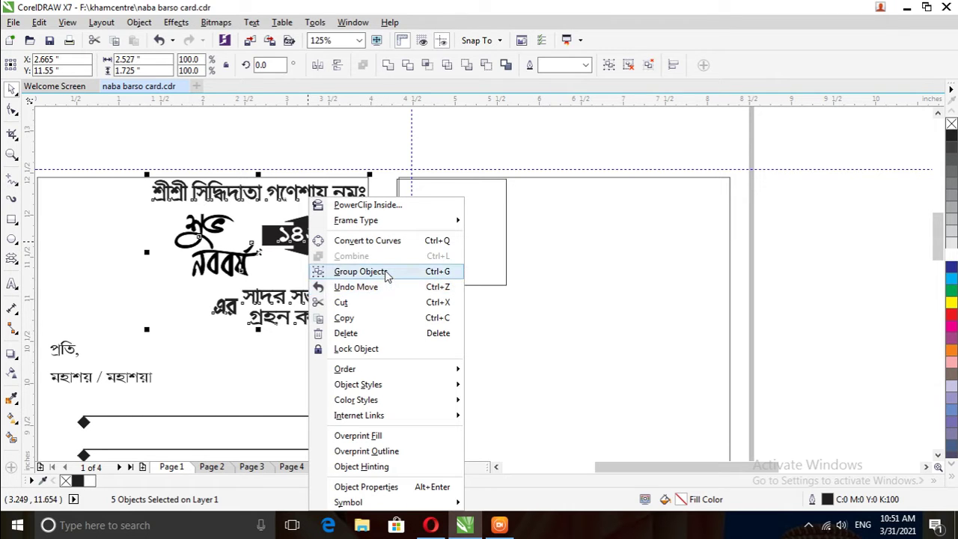
pyautogui.click(352, 271)
# Step: Duplicate the heading group and place the copy in the second card's upper-right area beside the empty square
pyautogui.rightClick(252, 244)
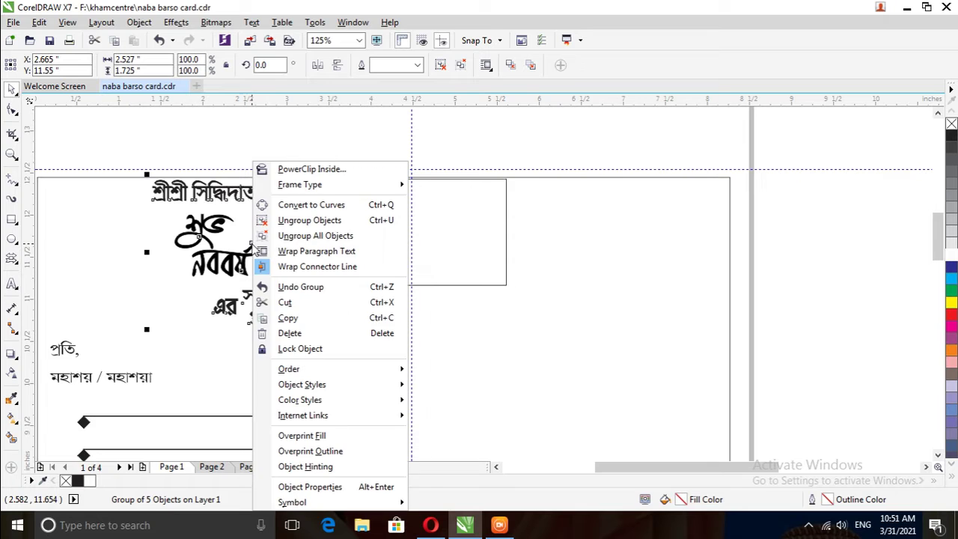
pyautogui.click(302, 317)
pyautogui.rightClick(804, 284)
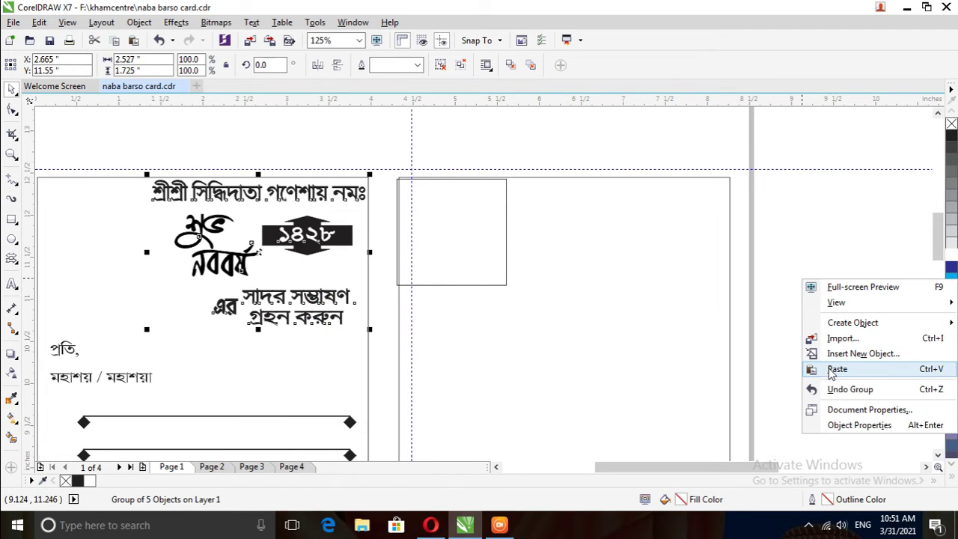
pyautogui.click(832, 370)
pyautogui.moveTo(252, 255); pyautogui.dragTo(619, 277)
pyautogui.click(771, 270)
# Step: Move the সুধী, invitation paragraph into the second card, directly below the heading group
pyautogui.scroll(-2, 533, 191)
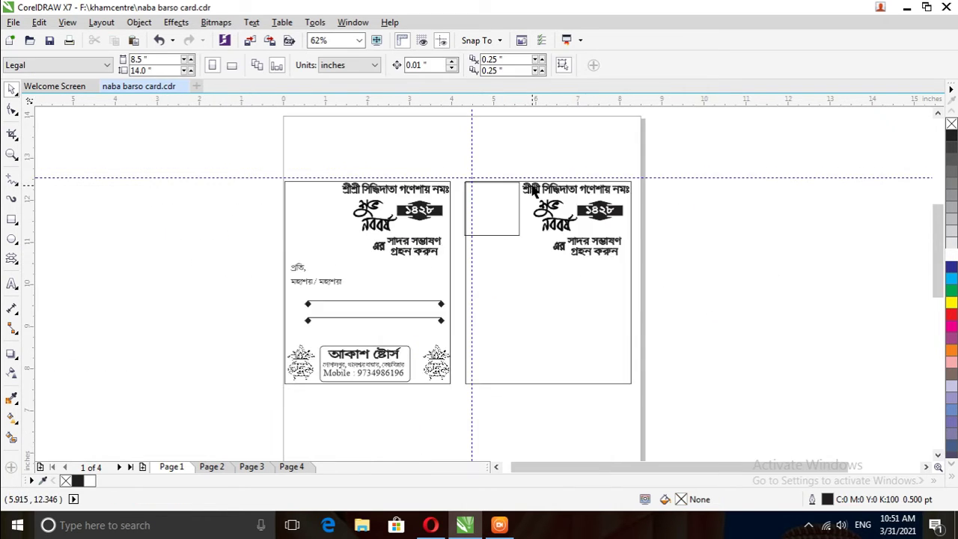
pyautogui.scroll(-1, 533, 192)
pyautogui.click(770, 406)
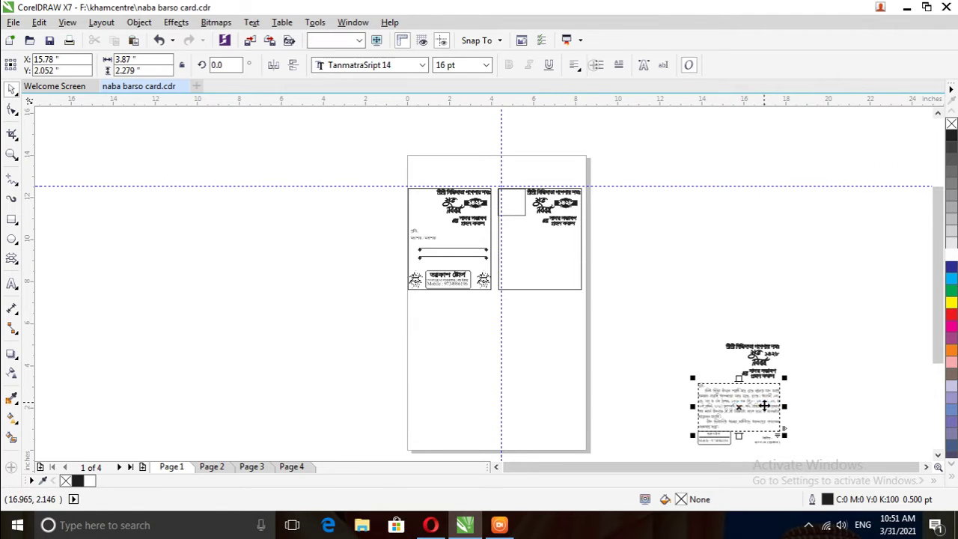
pyautogui.moveTo(754, 409); pyautogui.dragTo(555, 258)
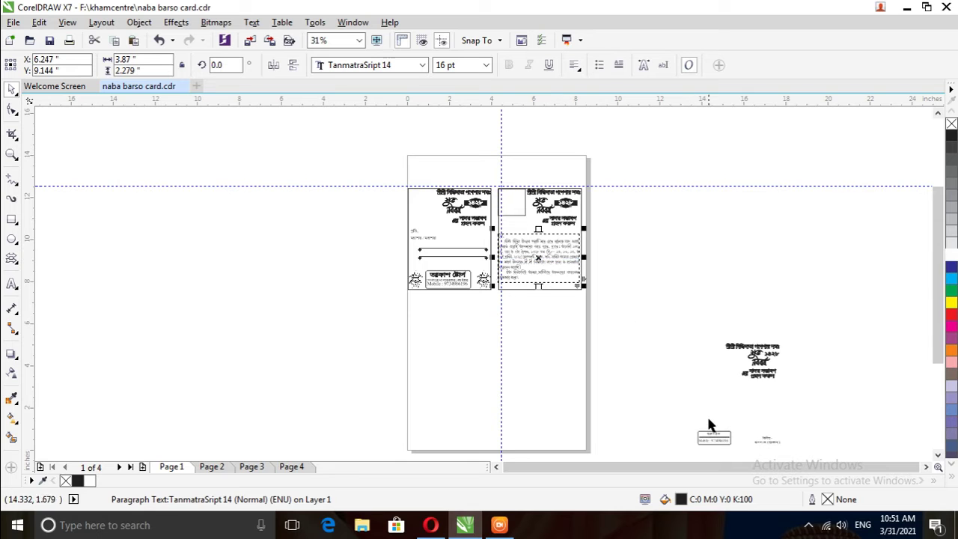
pyautogui.scroll(2, 576, 313)
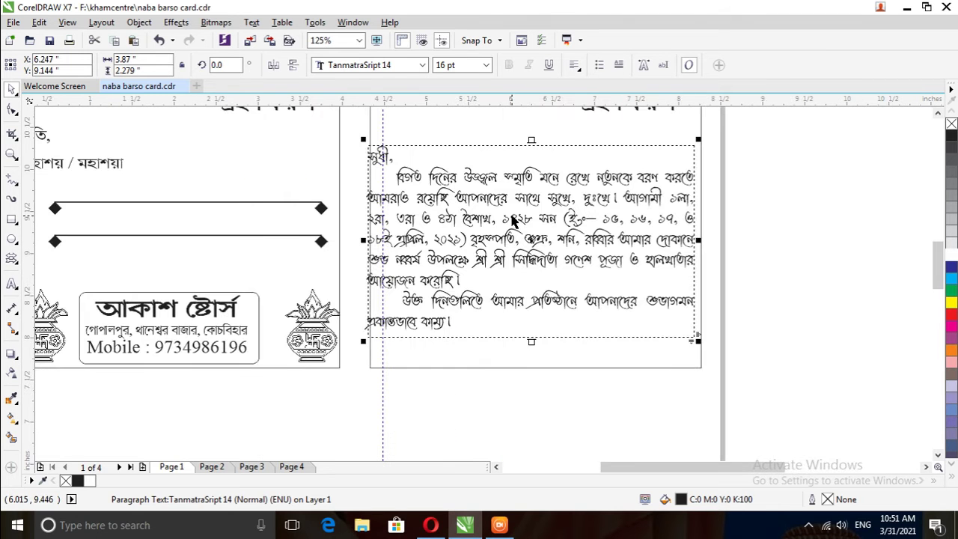
pyautogui.moveTo(531, 238); pyautogui.dragTo(534, 212)
pyautogui.click(708, 372)
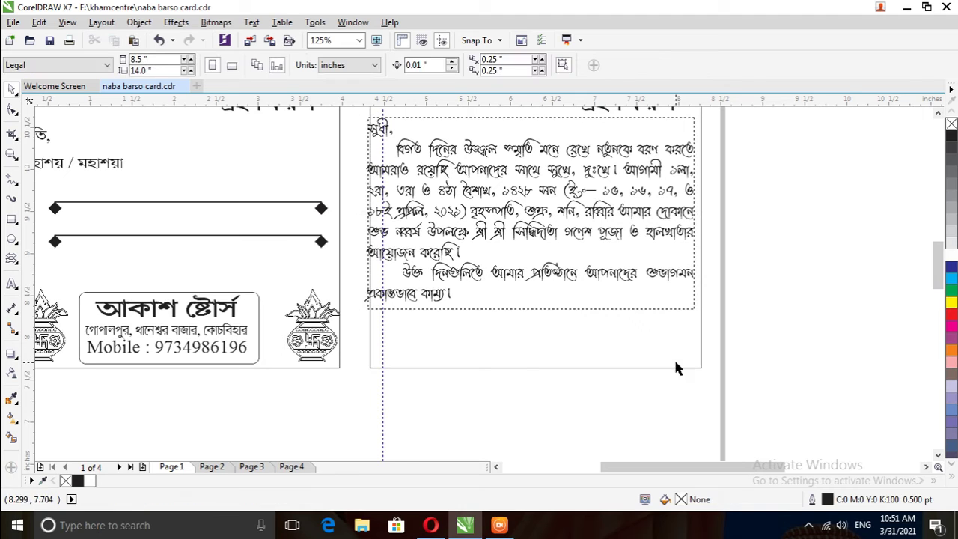
# Step: Copy the framed আকাশ ষ্টোর্স shop details below the second card's paragraph and shrink the copy to about 1.41 × 0.56 inches
pyautogui.click(180, 327)
pyautogui.moveTo(179, 327); pyautogui.dragTo(567, 332)
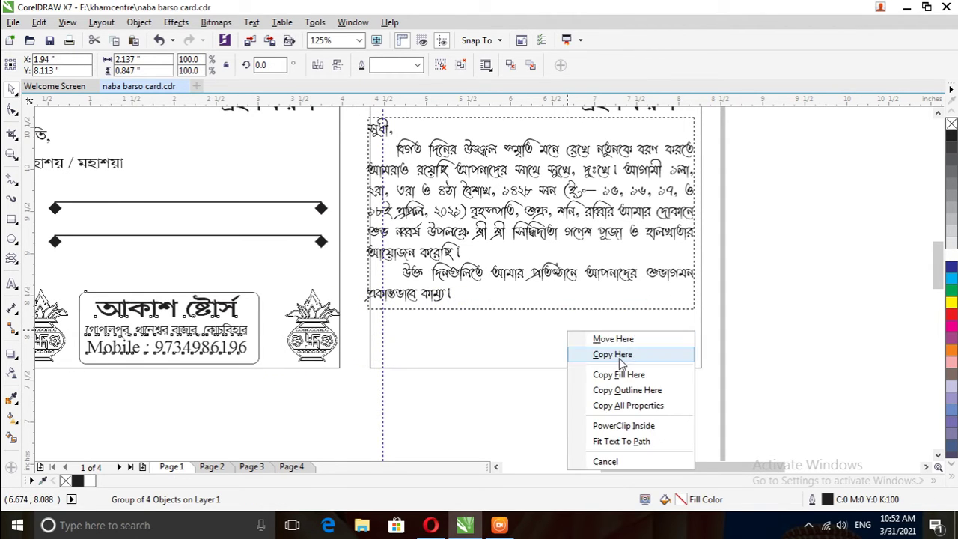
pyautogui.click(618, 353)
pyautogui.moveTo(651, 291); pyautogui.dragTo(591, 315)
# Step: Place the বিনীত– signature text in the second card's lower-right corner and shift the small shop details to its lower-left corner
pyautogui.scroll(-2, 506, 278)
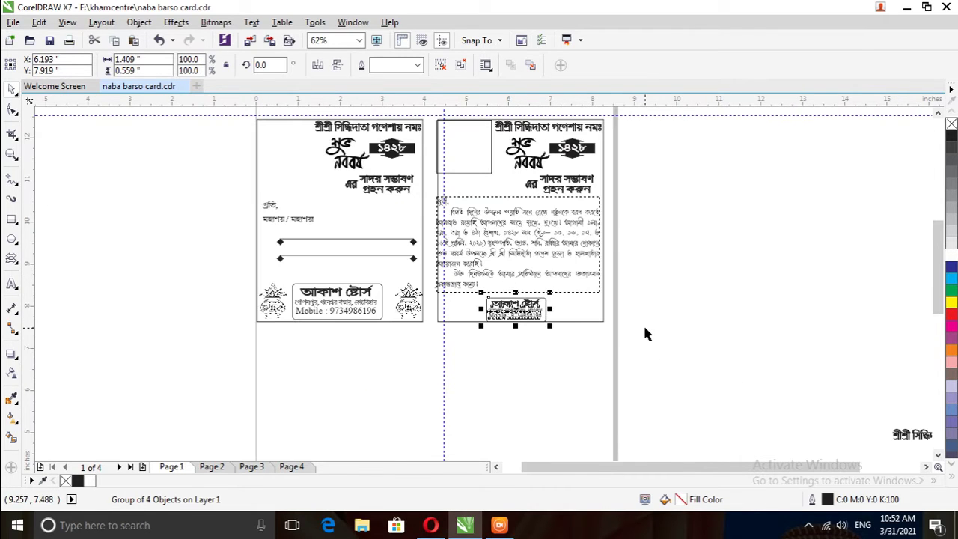
pyautogui.scroll(-2, 648, 334)
pyautogui.scroll(2, 745, 419)
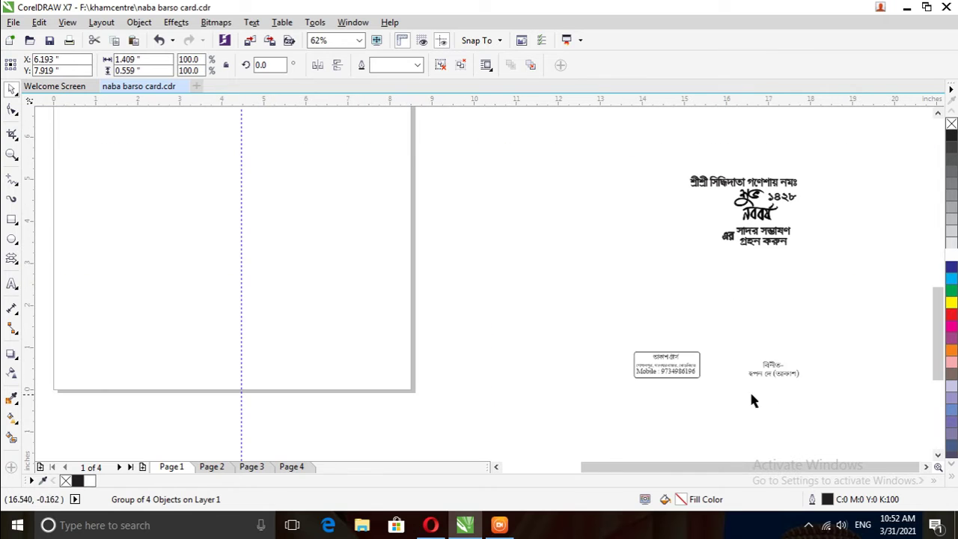
pyautogui.moveTo(807, 352); pyautogui.dragTo(748, 402)
pyautogui.moveTo(771, 369); pyautogui.dragTo(431, 219)
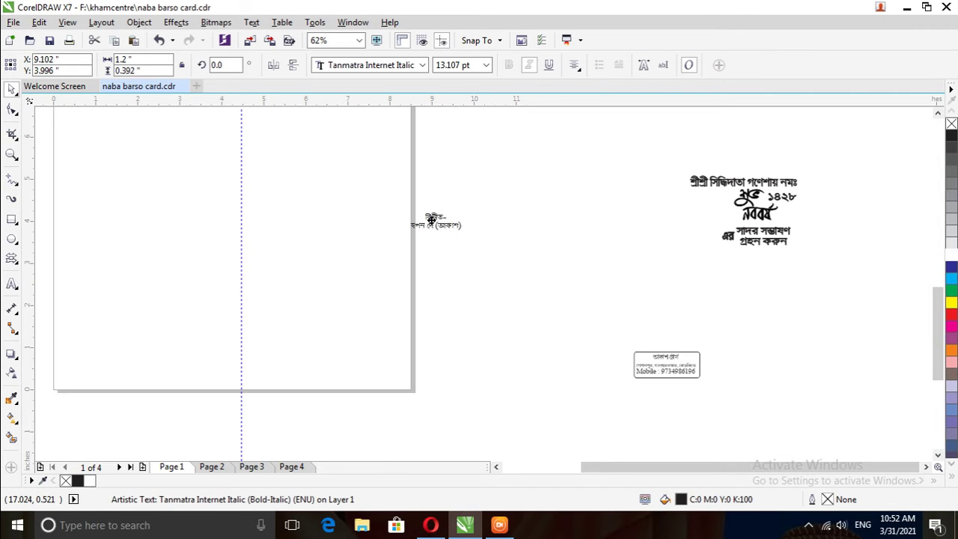
pyautogui.scroll(-2, 474, 348)
pyautogui.scroll(2, 362, 225)
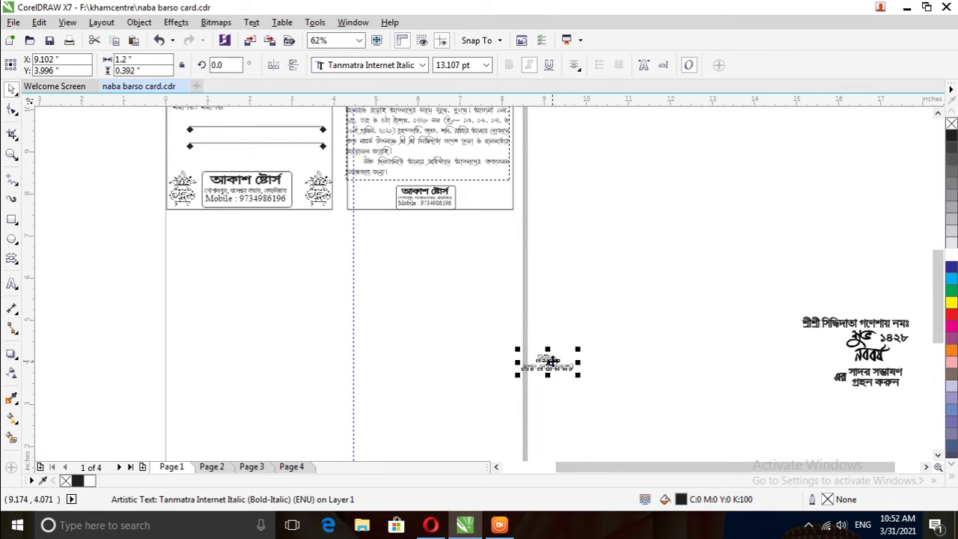
pyautogui.moveTo(553, 363); pyautogui.dragTo(489, 199)
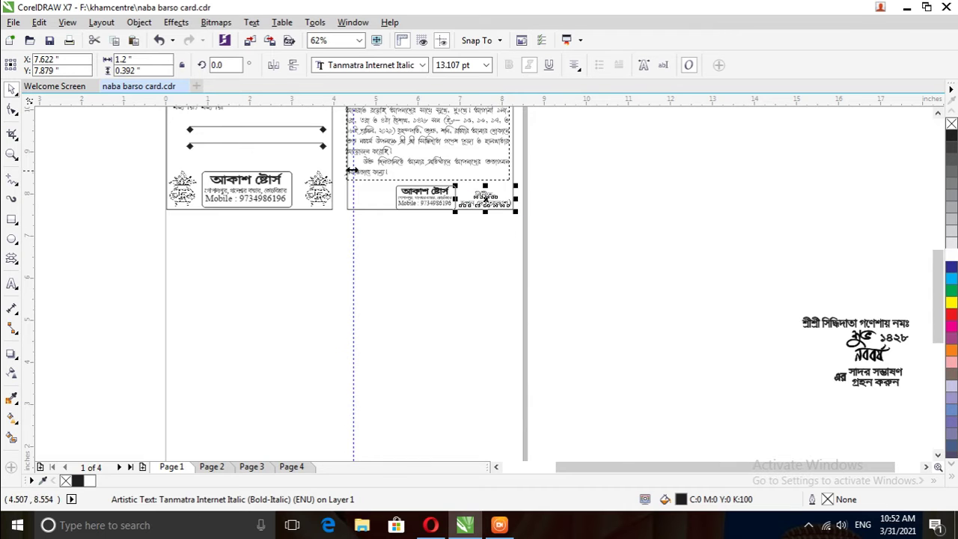
pyautogui.scroll(2, 419, 217)
pyautogui.moveTo(615, 224); pyautogui.dragTo(608, 215)
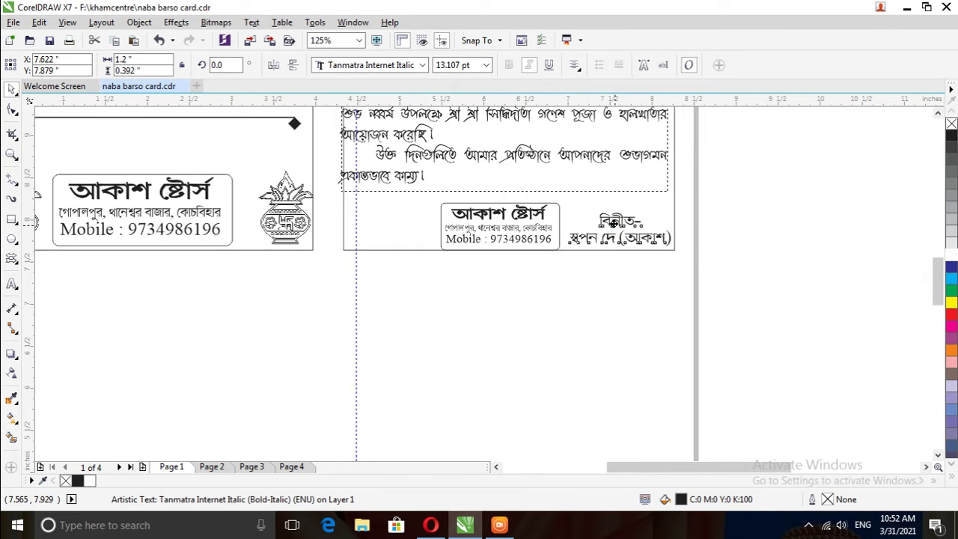
pyautogui.click(500, 224)
pyautogui.moveTo(499, 224); pyautogui.dragTo(424, 223)
# Step: Try to color the second card's whole heading group red, testing a red and a white outline
pyautogui.scroll(-2, 405, 297)
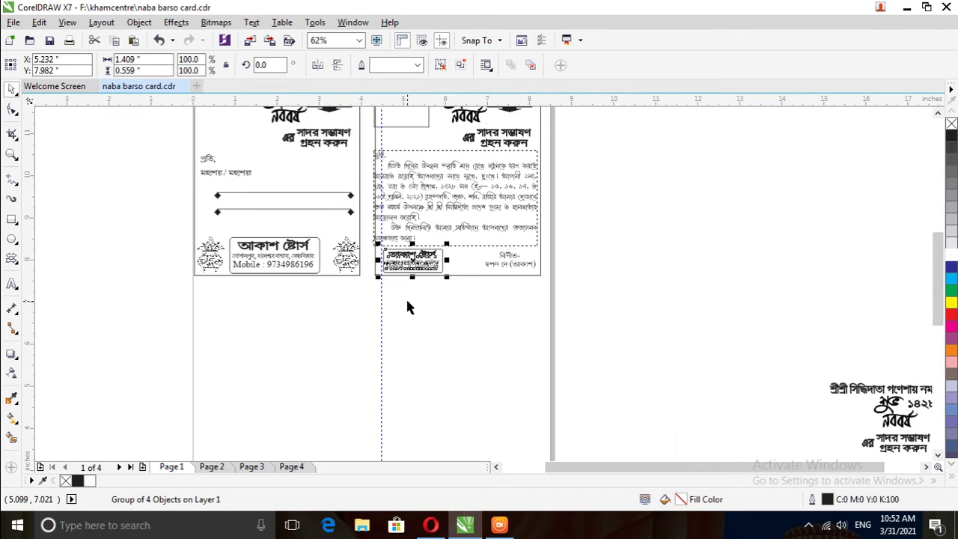
pyautogui.scroll(-1, 411, 220)
pyautogui.scroll(2, 411, 220)
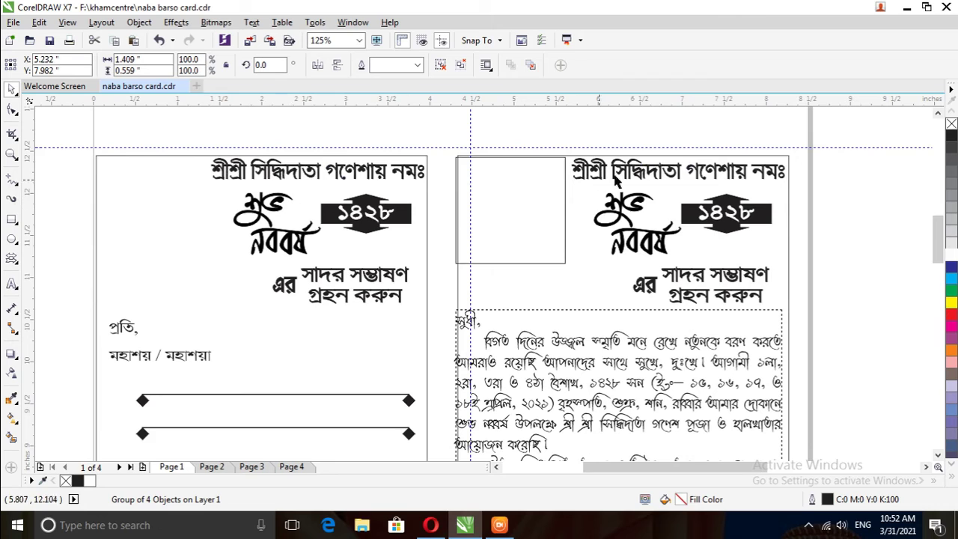
pyautogui.click(592, 190)
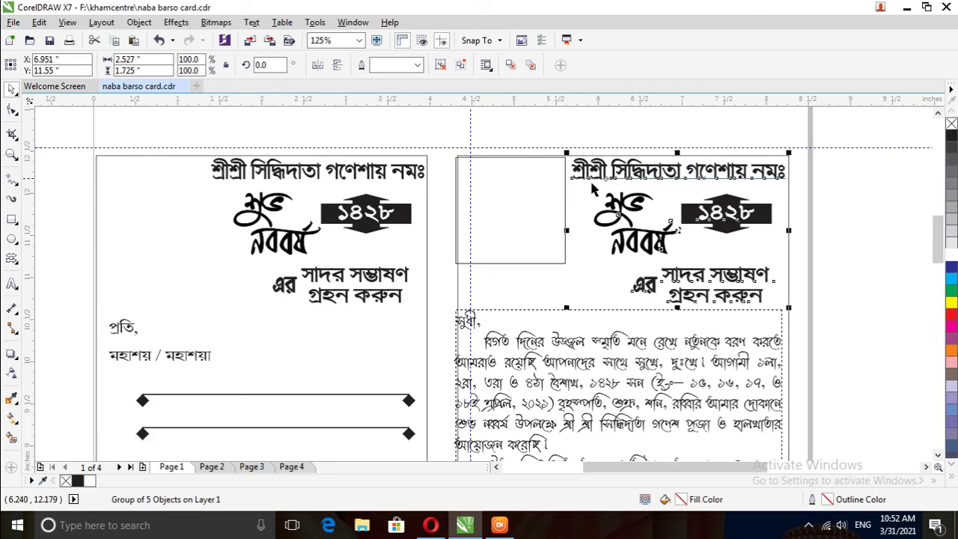
pyautogui.click(951, 319)
pyautogui.rightClick(951, 319)
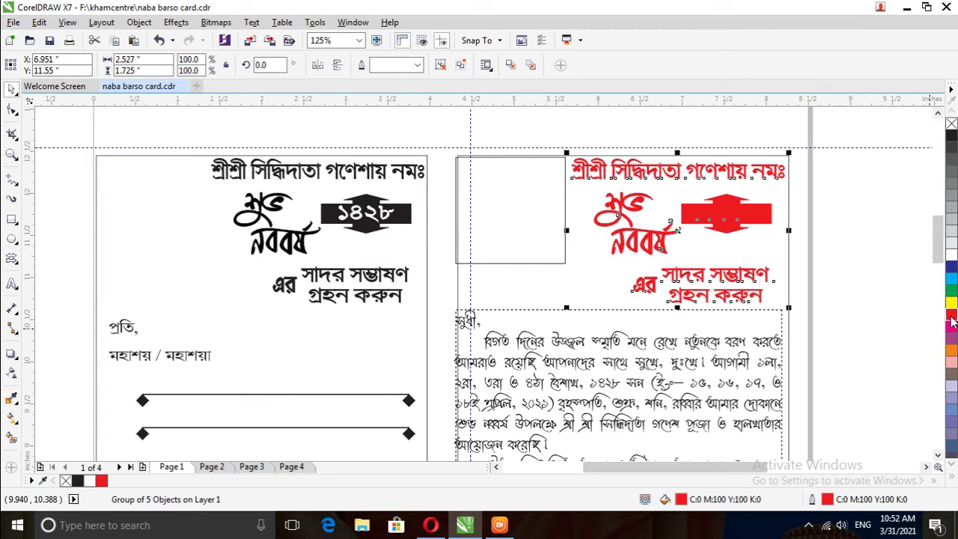
pyautogui.hotkey('ctrl', 'z')
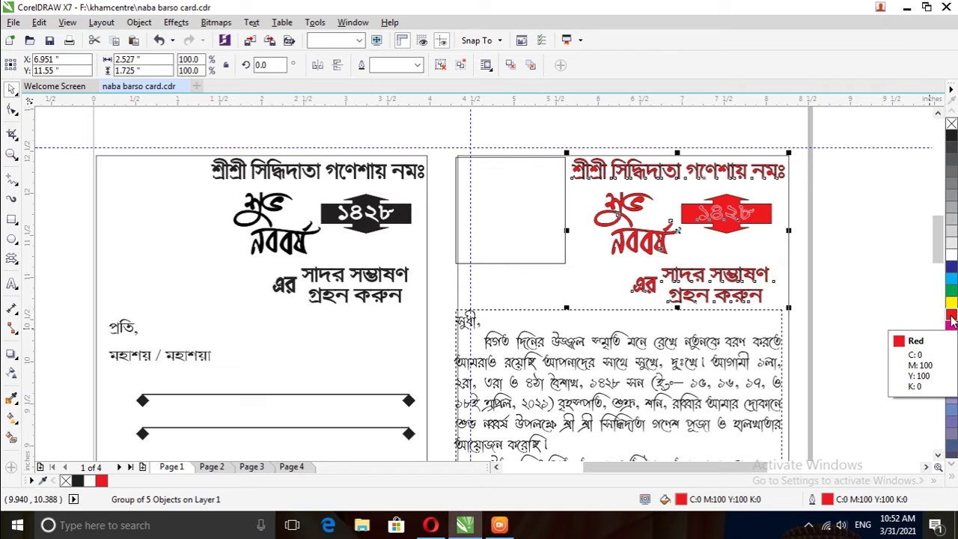
pyautogui.rightClick(951, 256)
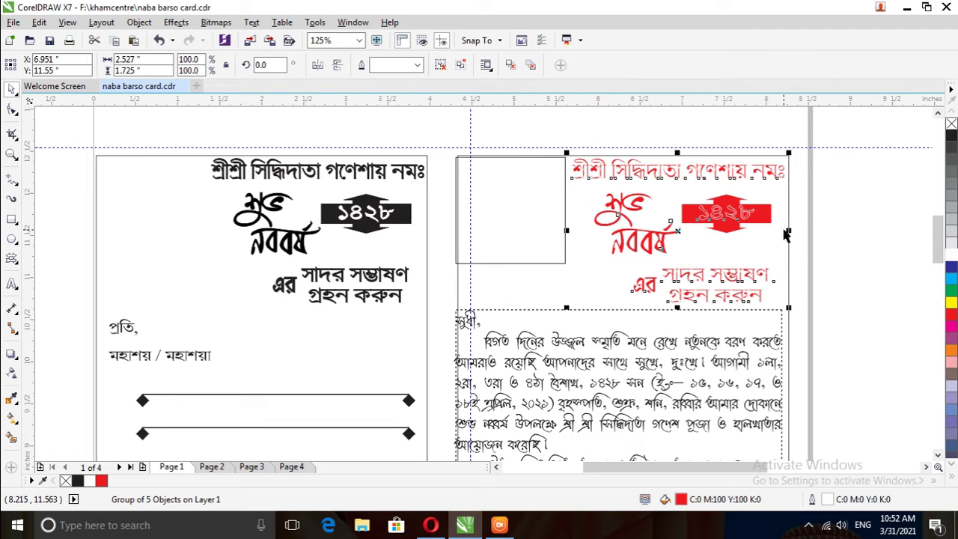
pyautogui.hotkey('ctrl', 'z')
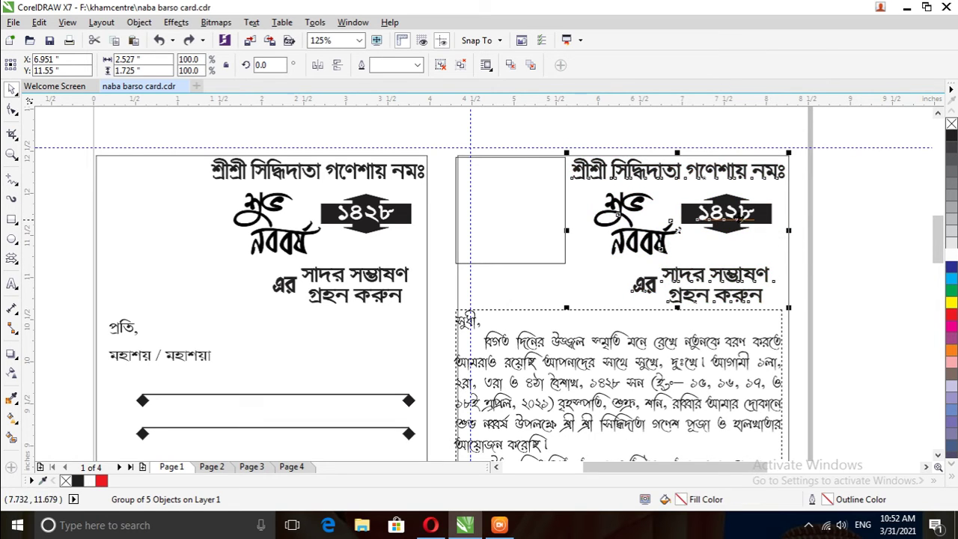
# Step: Ungroup the second card's heading group and color the top line শ্রীশ্রী সিদ্ধিদাতা গণেশায় নমঃ red
pyautogui.rightClick(745, 215)
pyautogui.click(798, 226)
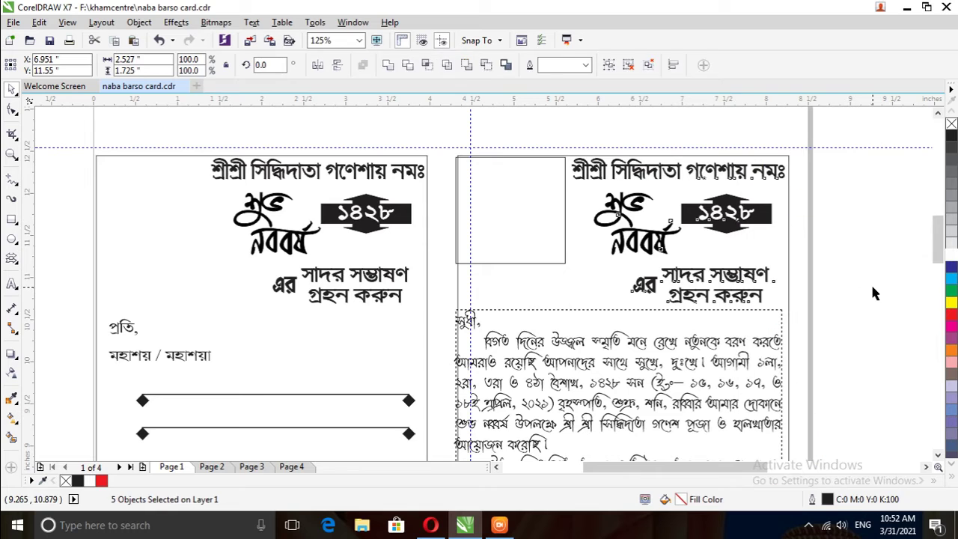
pyautogui.click(702, 171)
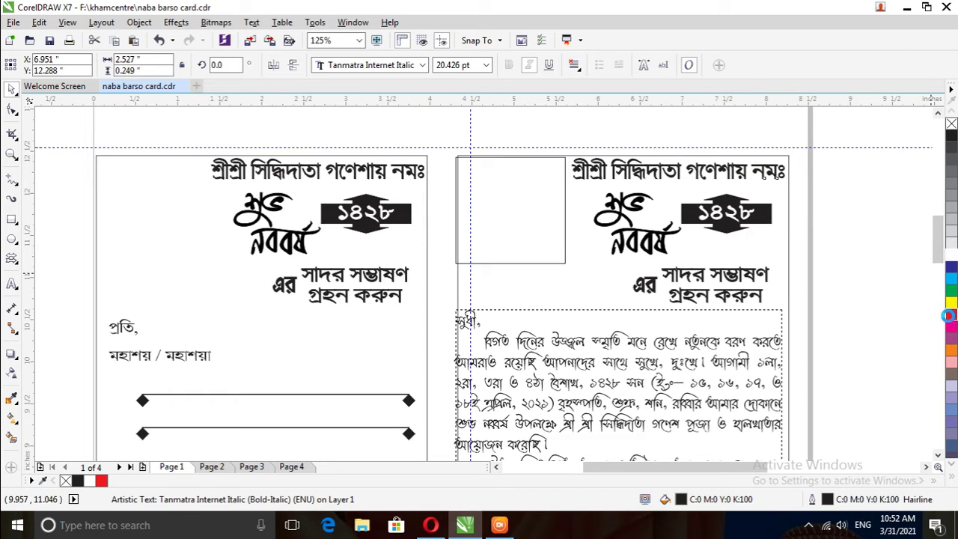
pyautogui.click(951, 315)
# Step: Give the second card's শুভ নববর্ষ lettering and the arrow shape behind ১৪২৮ a red fill and red outline
pyautogui.click(652, 236)
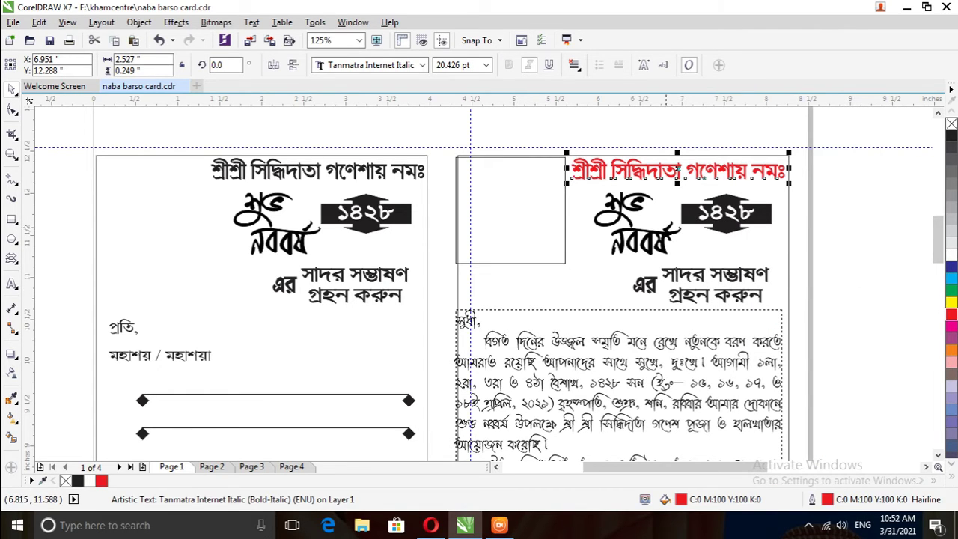
pyautogui.click(951, 315)
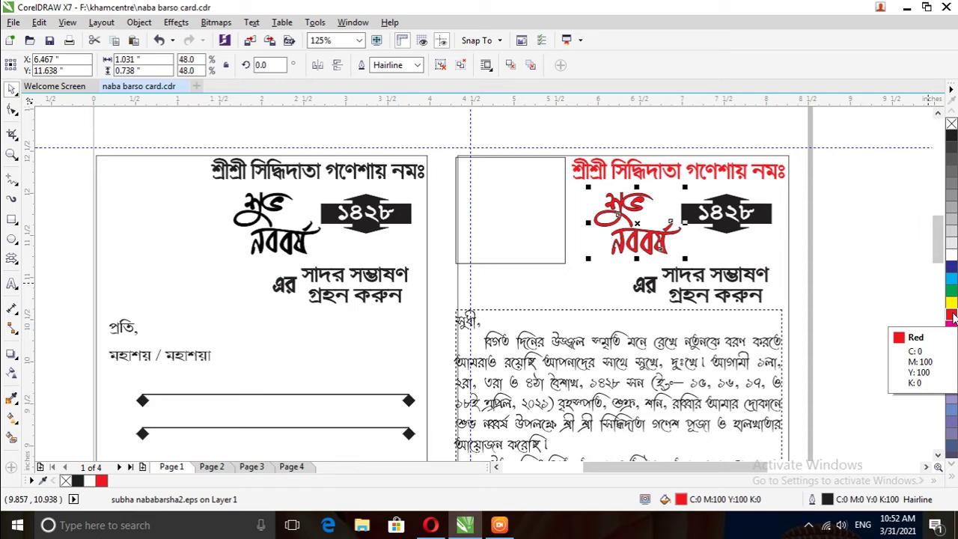
pyautogui.rightClick(952, 315)
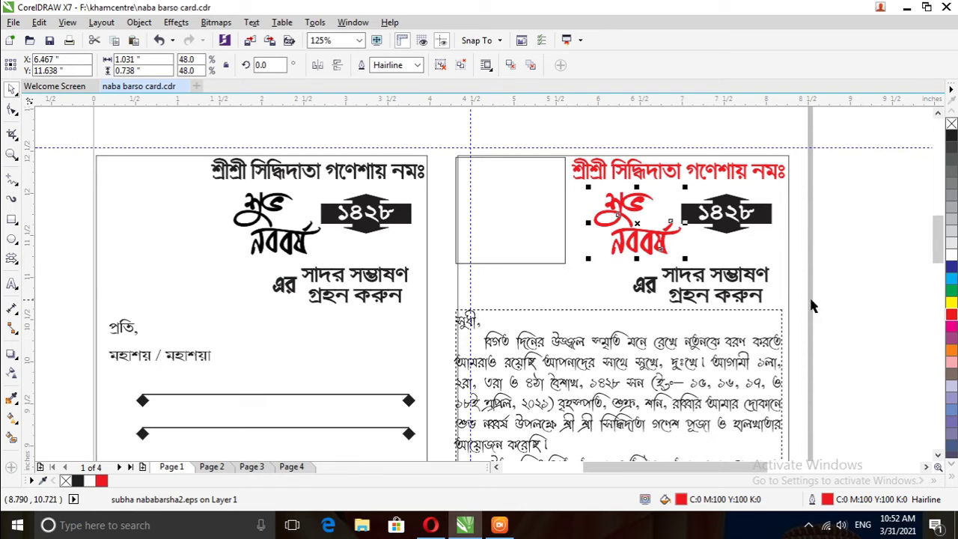
pyautogui.rightClick(950, 317)
pyautogui.click(951, 317)
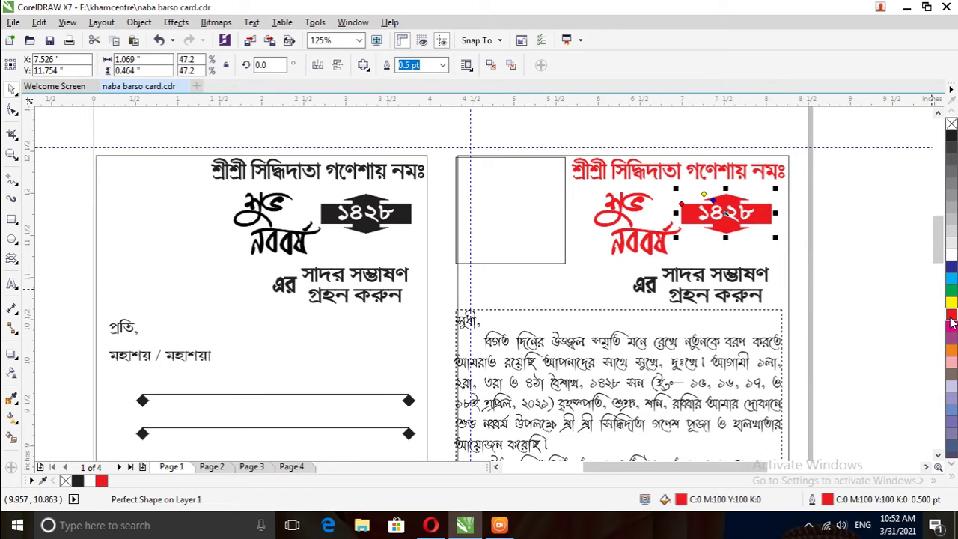
# Step: Give the second card's এর সাদর সম্ভাষণ গ্রহন করুন text a red fill and red outline
pyautogui.click(723, 292)
pyautogui.click(728, 294)
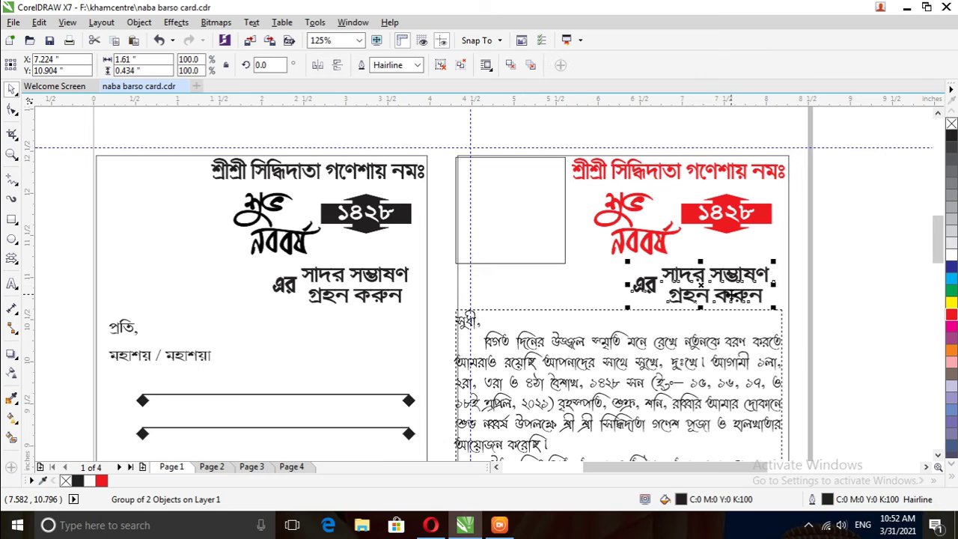
pyautogui.click(951, 317)
pyautogui.rightClick(951, 318)
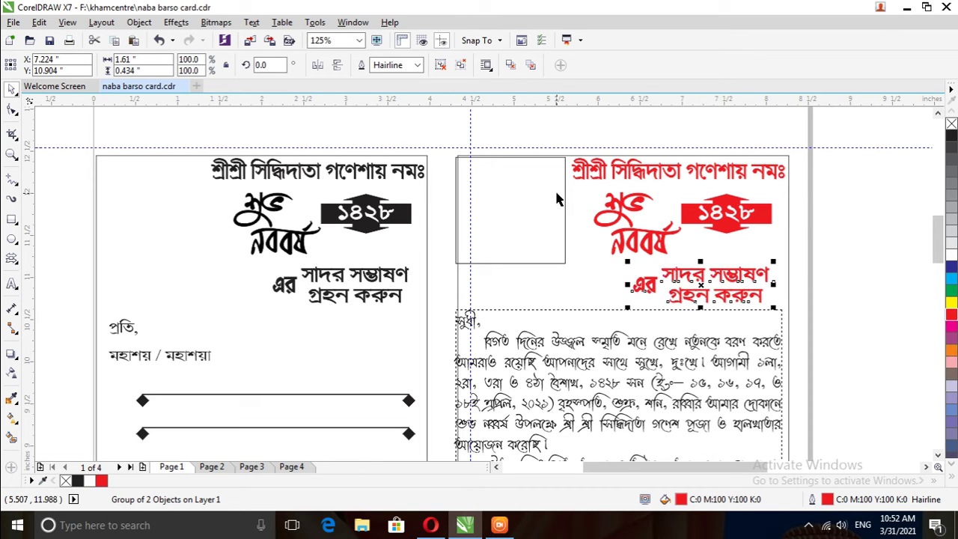
pyautogui.scroll(-2, 588, 267)
pyautogui.scroll(2, 590, 338)
pyautogui.click(589, 343)
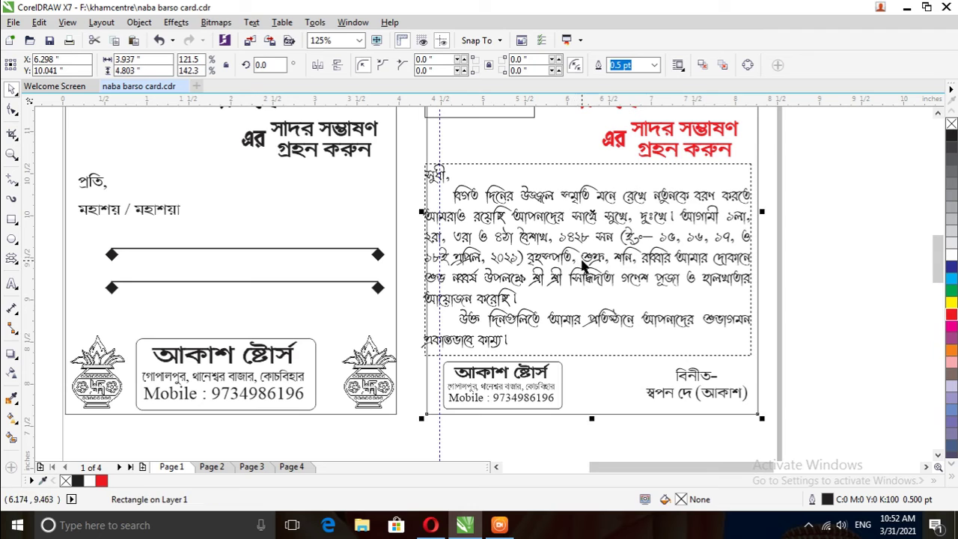
pyautogui.click(556, 223)
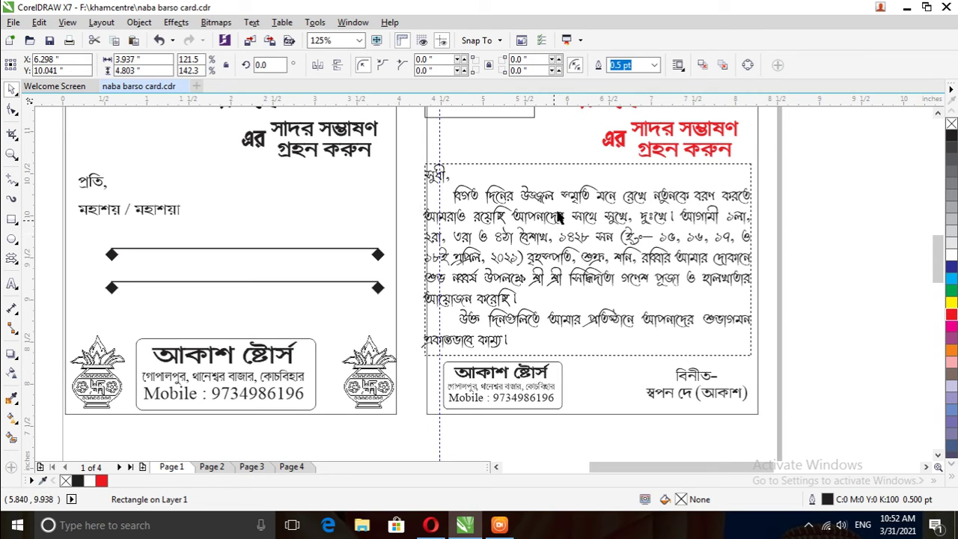
pyautogui.click(503, 197)
pyautogui.click(483, 195)
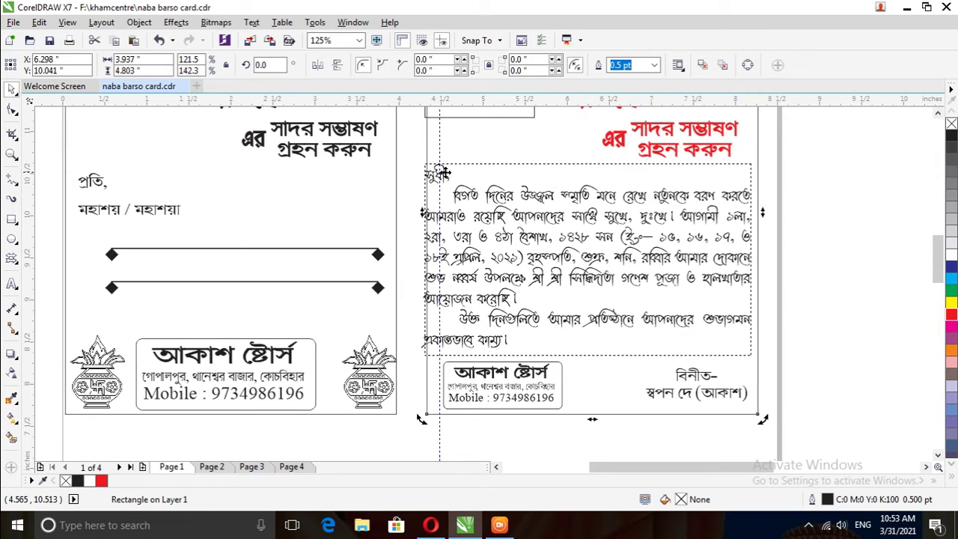
pyautogui.click(780, 410)
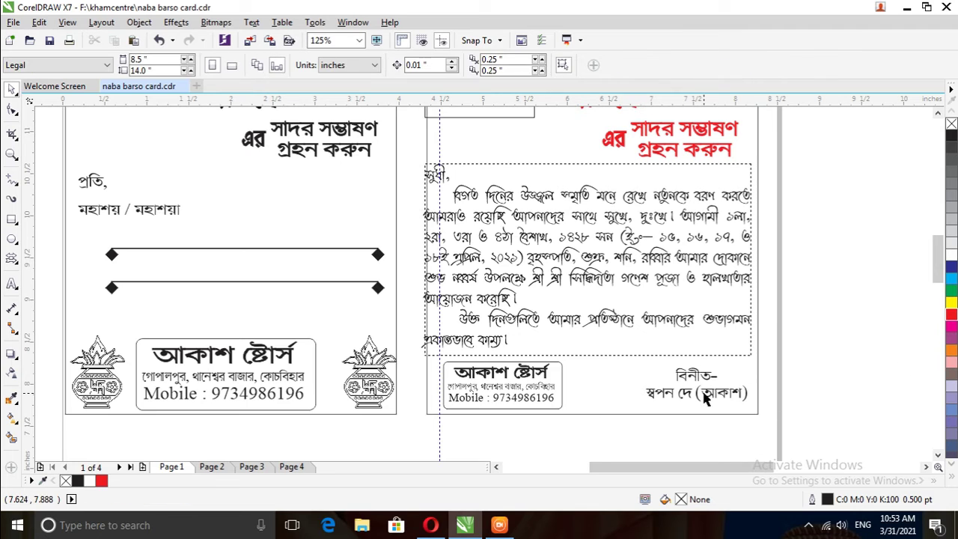
# Step: Fill the second card's closing signature text red and give its shop details group a red outline
pyautogui.click(706, 399)
pyautogui.click(950, 320)
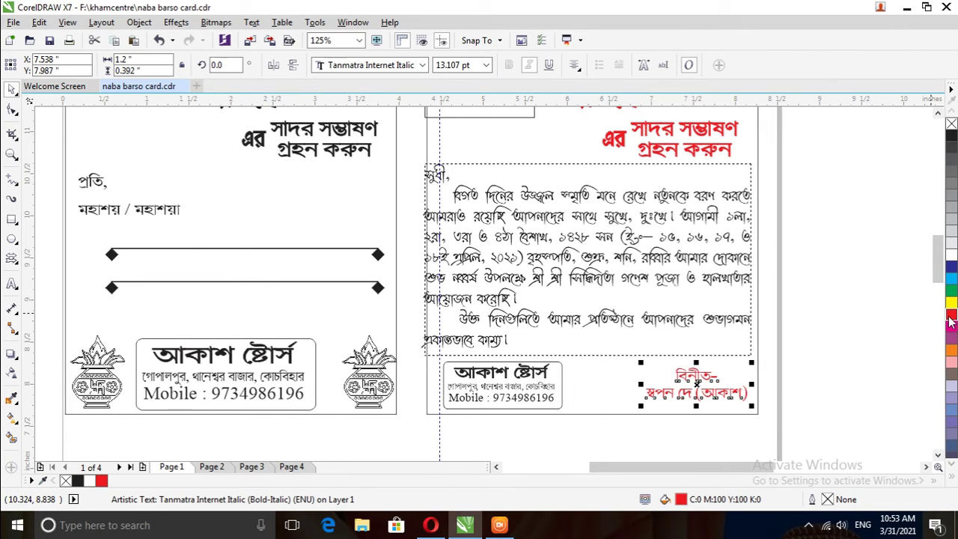
pyautogui.click(517, 390)
pyautogui.click(950, 316)
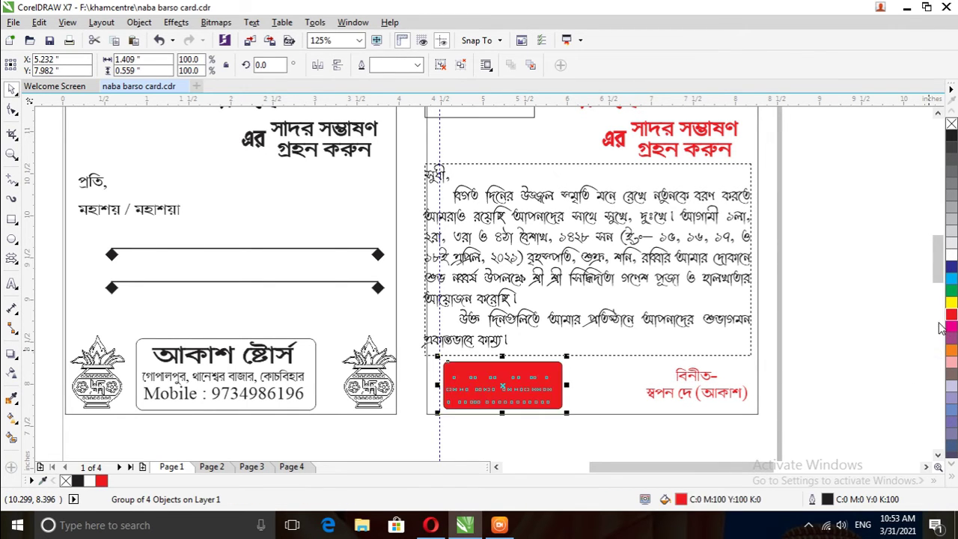
pyautogui.hotkey('ctrl', 'z')
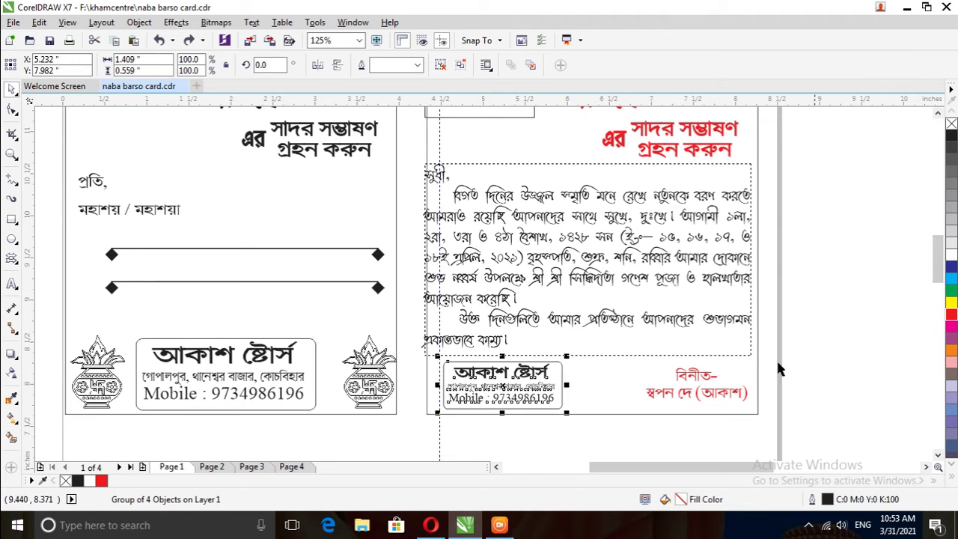
pyautogui.click(950, 320)
pyautogui.click(878, 368)
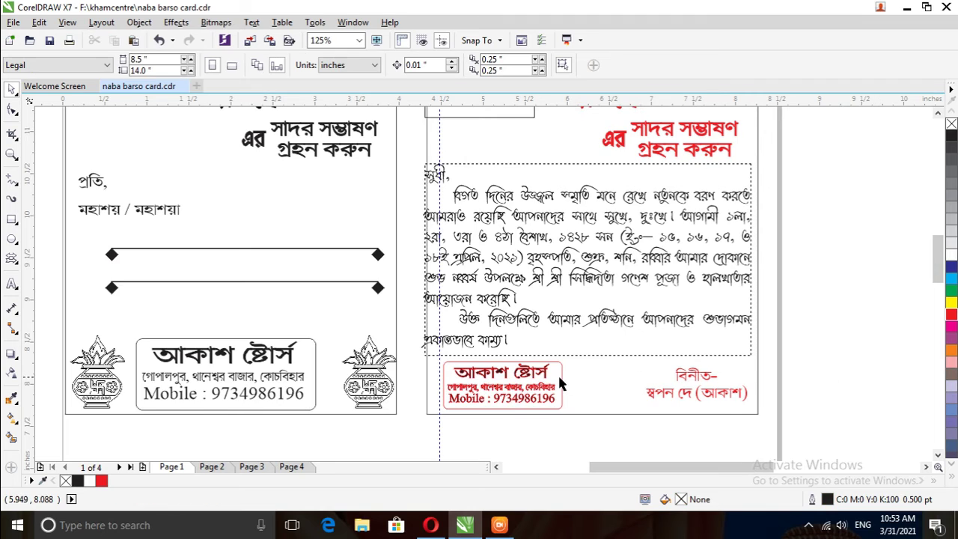
pyautogui.scroll(2, 557, 374)
pyautogui.scroll(-2, 549, 384)
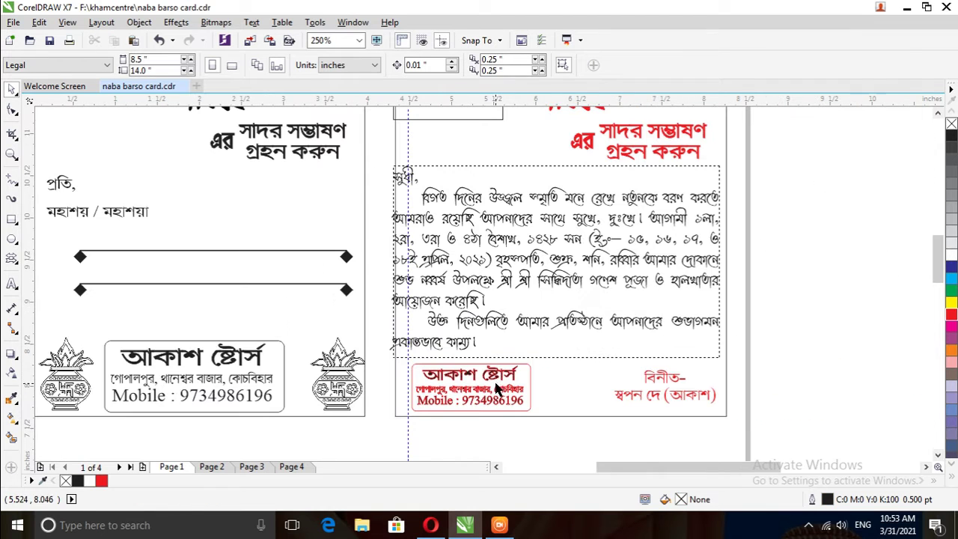
# Step: Give the second card's invitation paragraph beginning সুধী a red fill and red outline
pyautogui.click(457, 341)
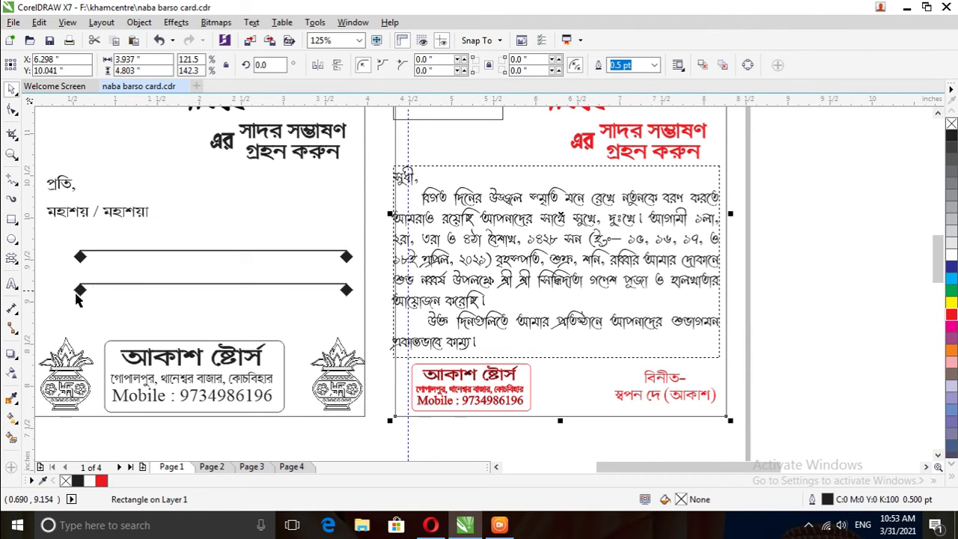
pyautogui.click(12, 284)
pyautogui.click(397, 219)
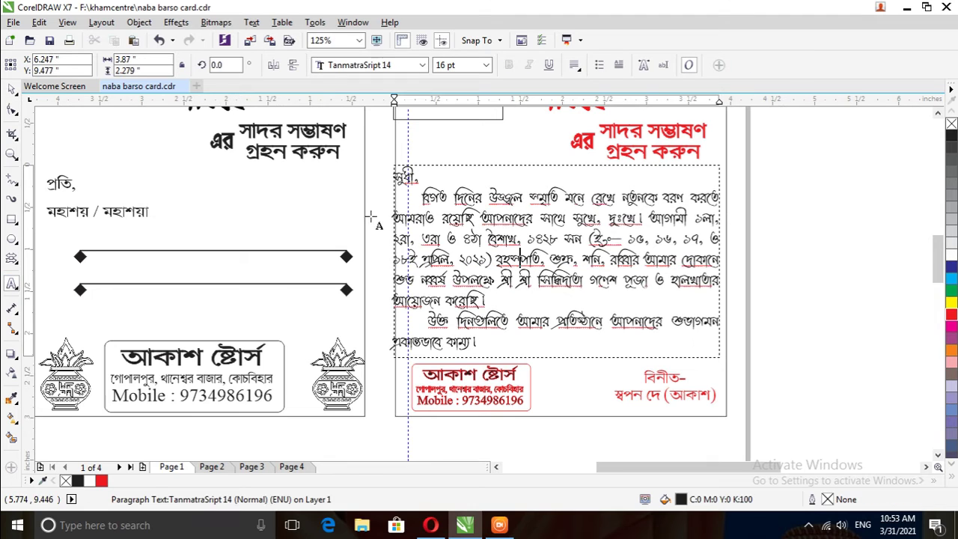
pyautogui.click(10, 91)
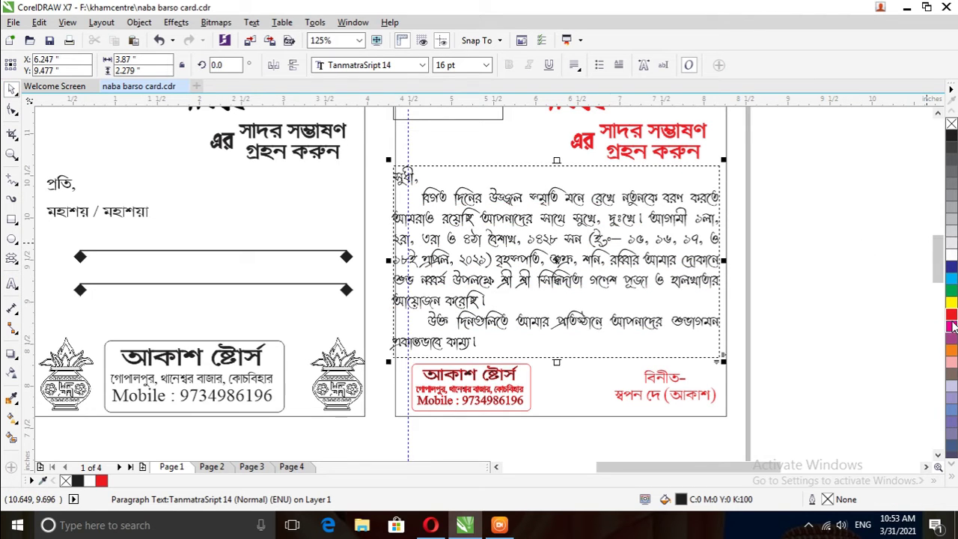
pyautogui.click(951, 317)
pyautogui.rightClick(951, 318)
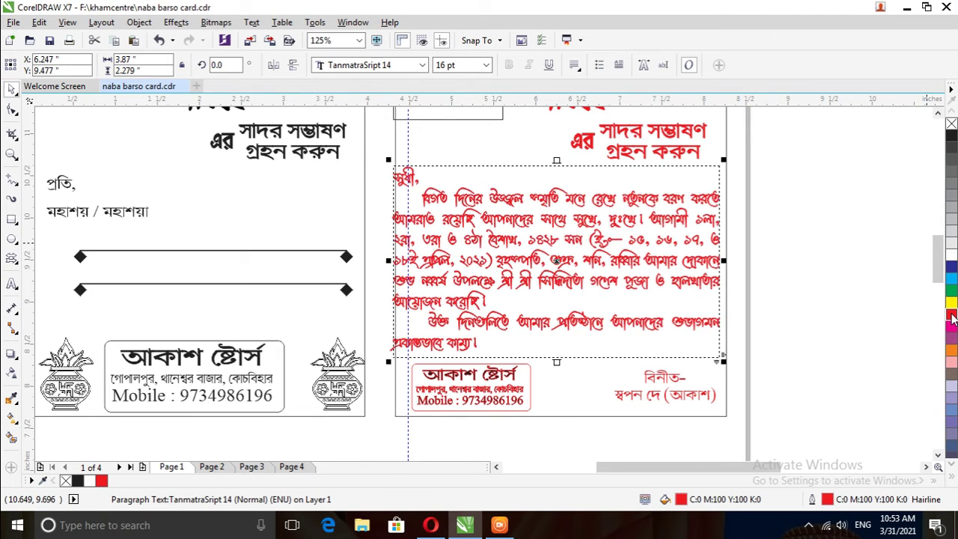
pyautogui.click(861, 308)
# Step: Ungroup the first card's heading group and give its শ্রীশ্রী সিদ্ধিদাতা গণেশায় নমঃ line a red fill and red outline
pyautogui.press('F3')
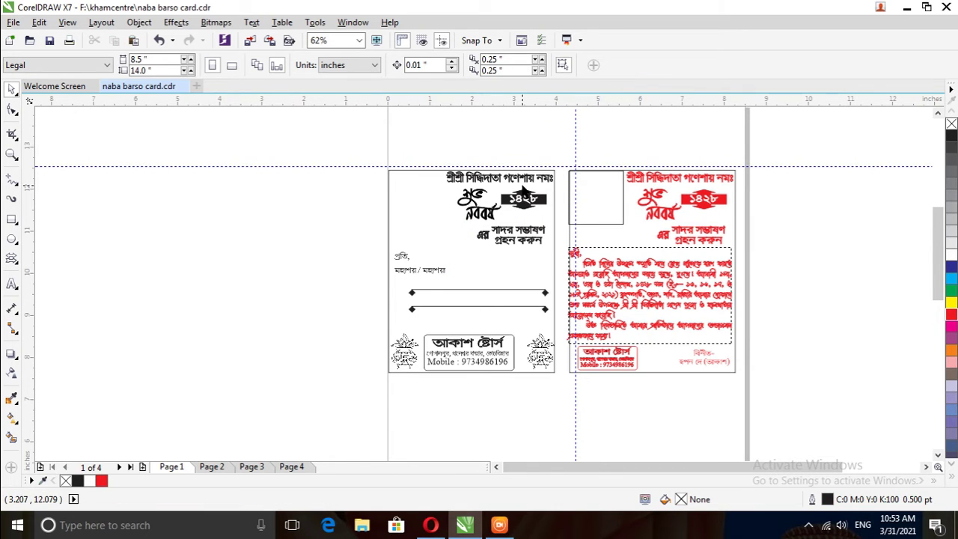
pyautogui.scroll(2, 523, 196)
pyautogui.click(522, 191)
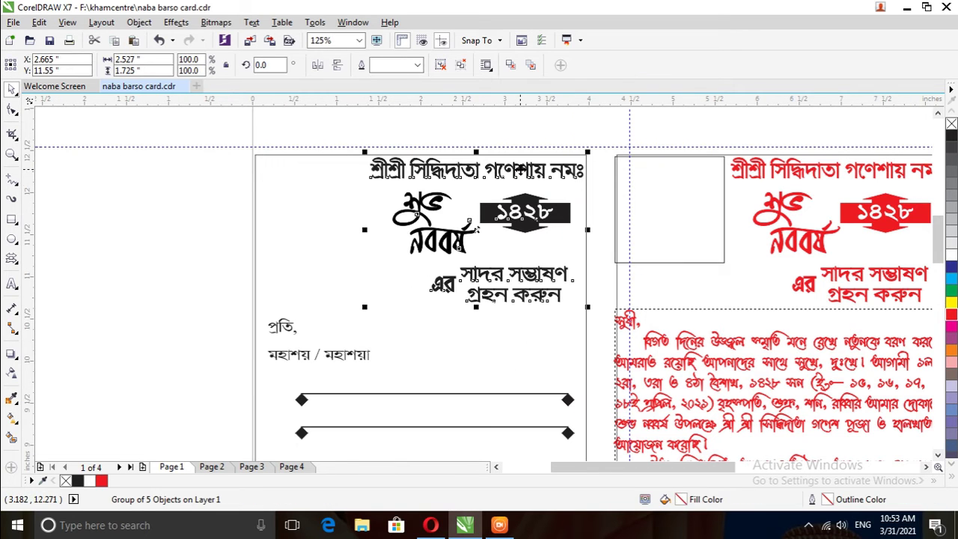
pyautogui.rightClick(447, 162)
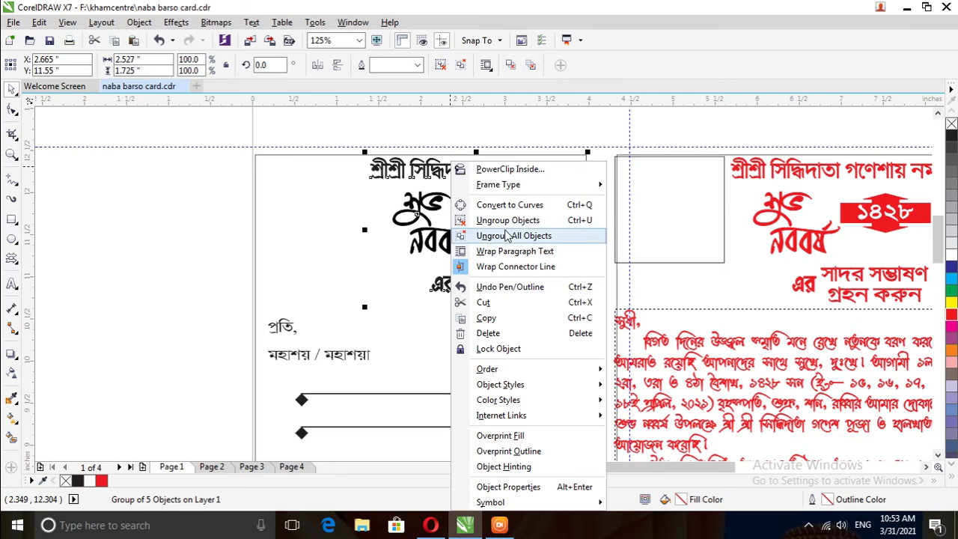
pyautogui.click(501, 234)
pyautogui.click(464, 173)
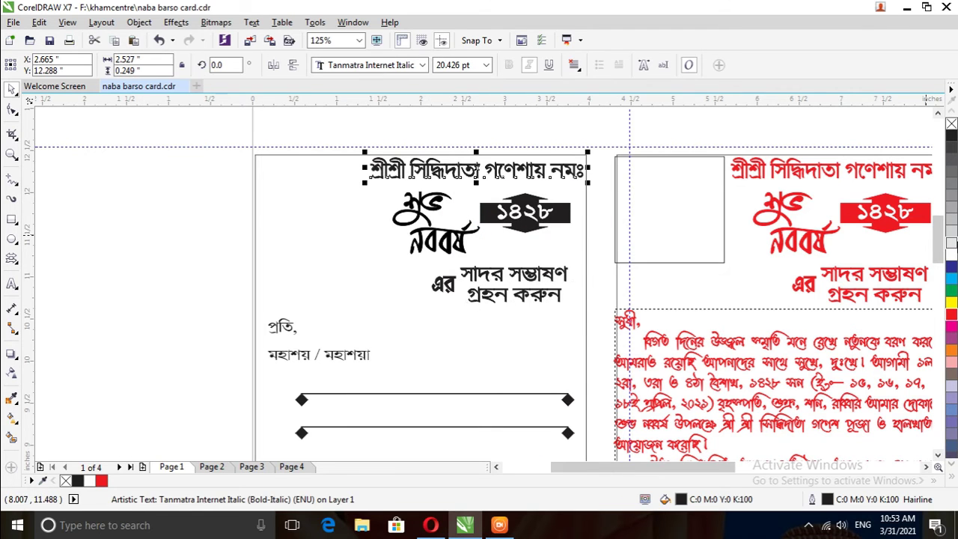
pyautogui.click(952, 317)
pyautogui.rightClick(952, 317)
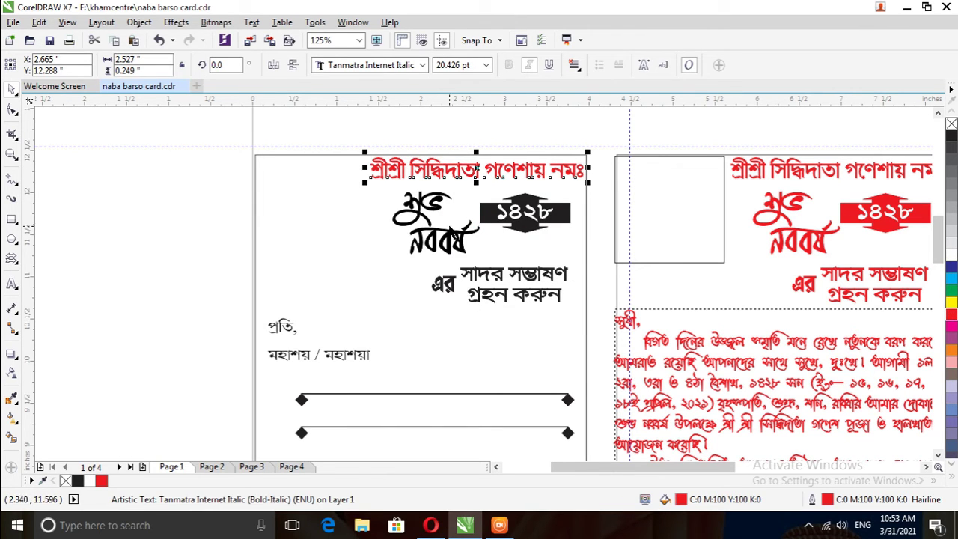
# Step: Give the first card's শুভ নববর্ষ lettering and the arrow shape behind ১৪২৮ a red fill and red outline
pyautogui.click(454, 235)
pyautogui.click(952, 316)
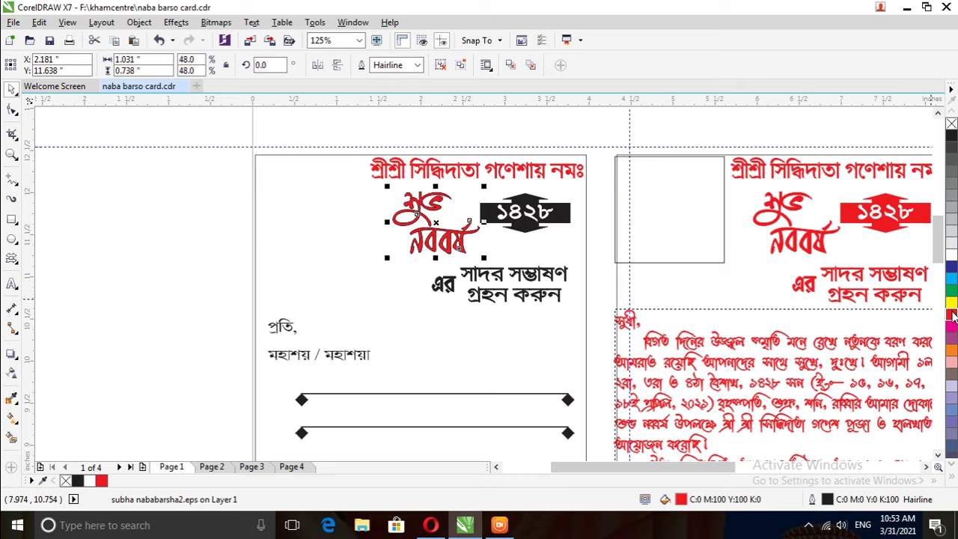
pyautogui.rightClick(952, 317)
pyautogui.click(563, 215)
pyautogui.click(951, 317)
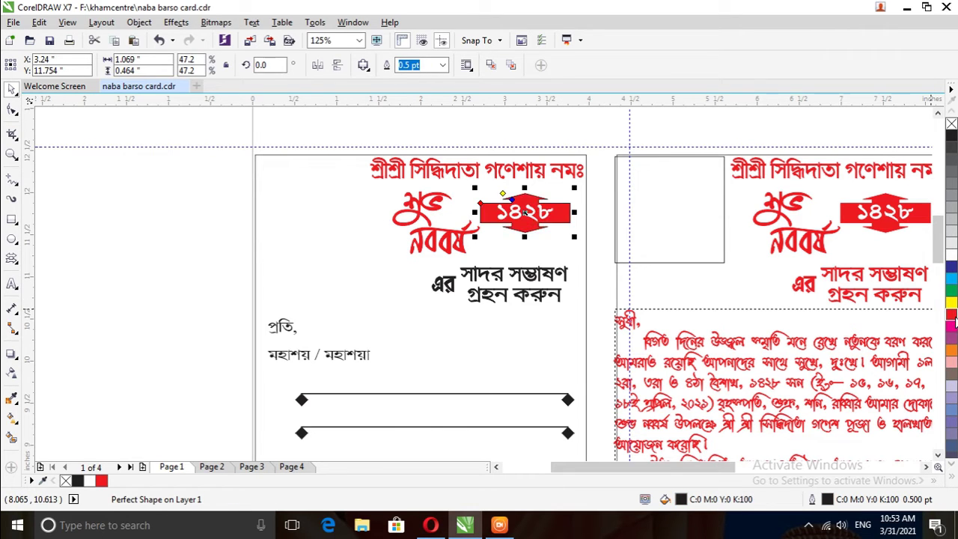
pyautogui.rightClick(950, 318)
# Step: Give the first card's এর সাদর সম্ভাষণ গ্রহন করুন text a red fill and outline, and fill the প্রতি, মহাশয় / মহাশয়া text red
pyautogui.click(520, 278)
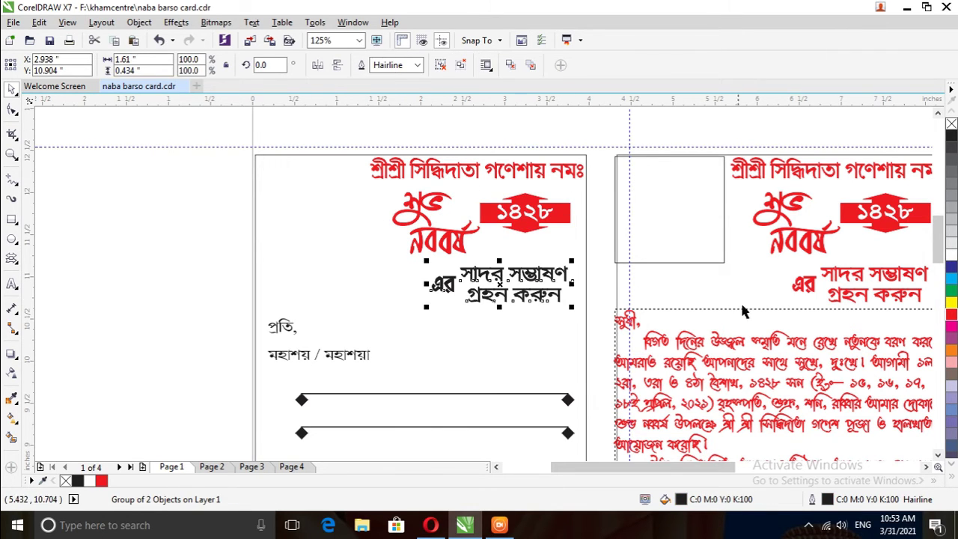
pyautogui.click(951, 317)
pyautogui.click(288, 330)
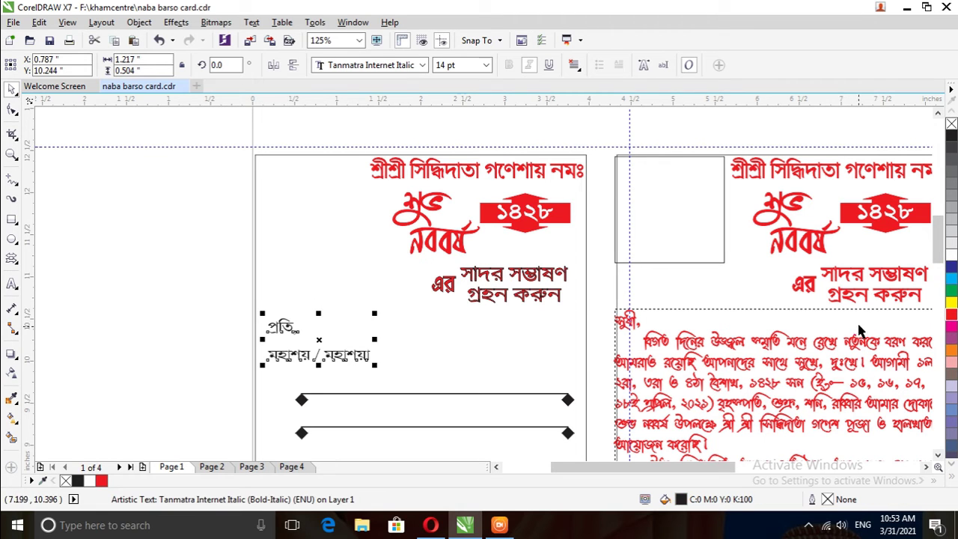
pyautogui.click(950, 316)
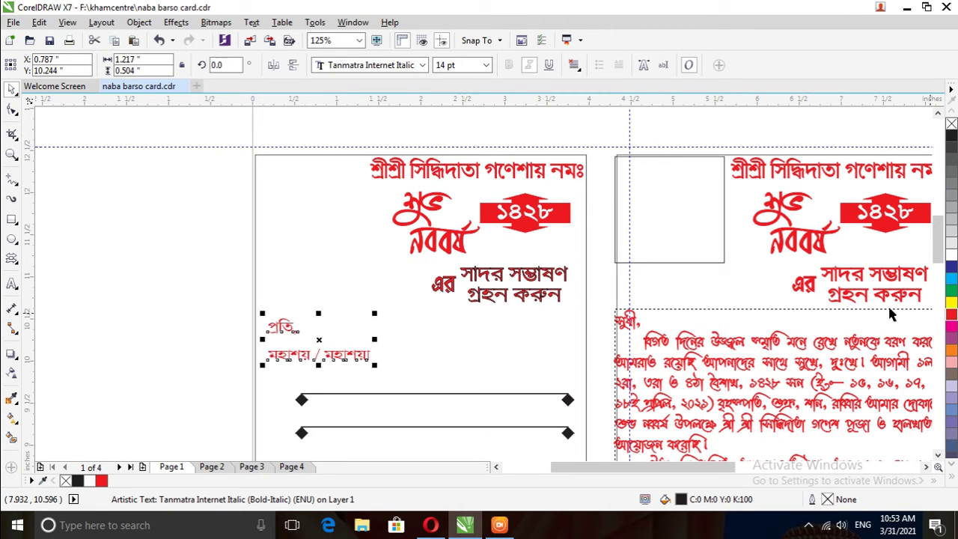
pyautogui.click(535, 277)
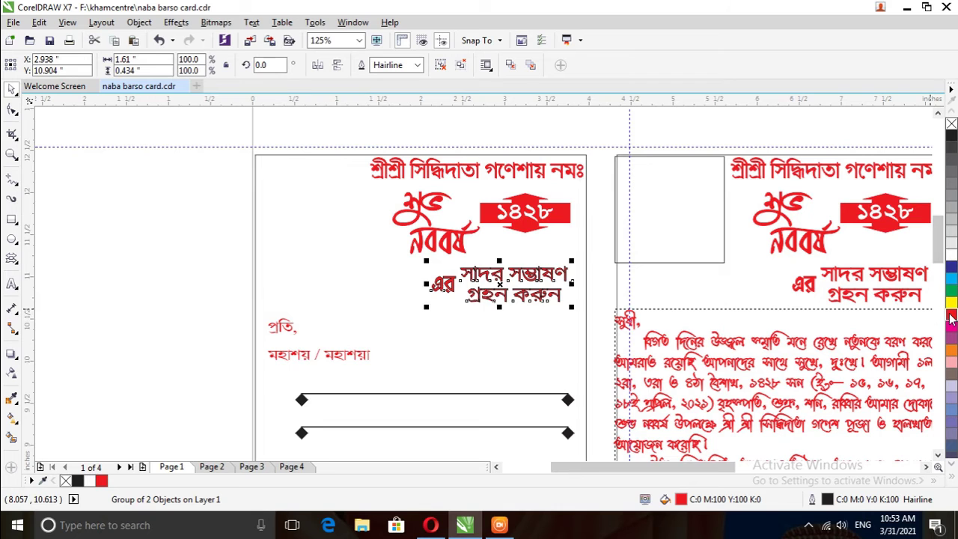
pyautogui.scroll(-2, 423, 155)
pyautogui.scroll(2, 418, 299)
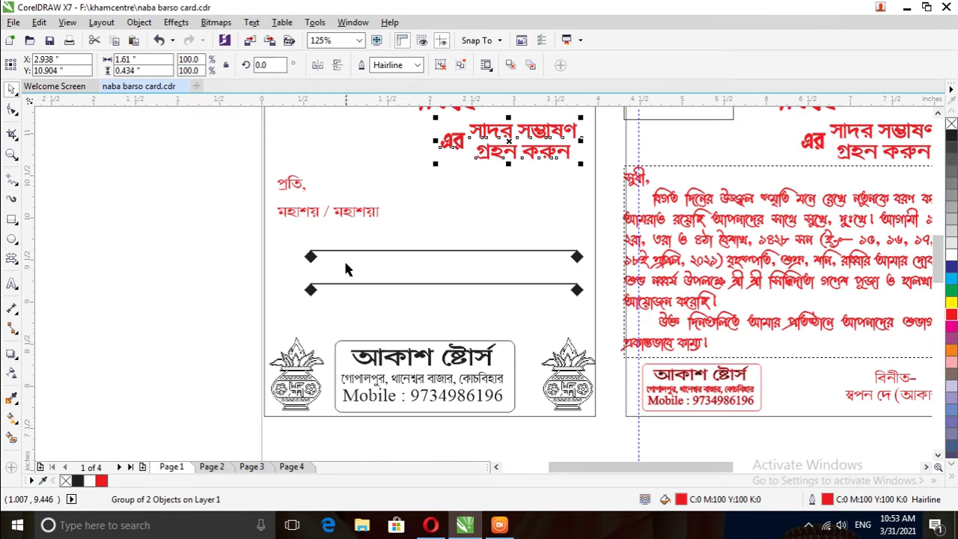
pyautogui.click(308, 256)
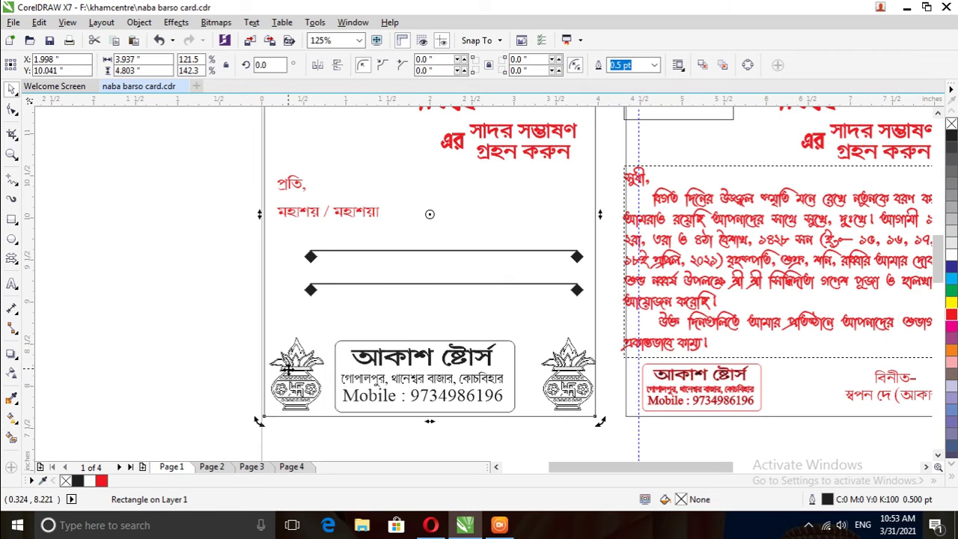
pyautogui.click(188, 342)
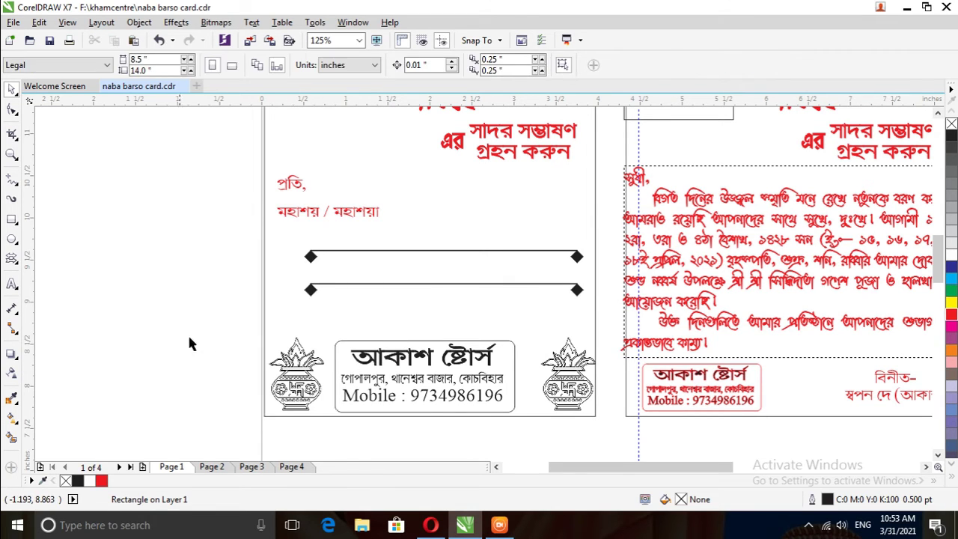
pyautogui.click(292, 330)
# Step: Try to fill the first card's whole shop details group red, and undo the fill
pyautogui.click(404, 358)
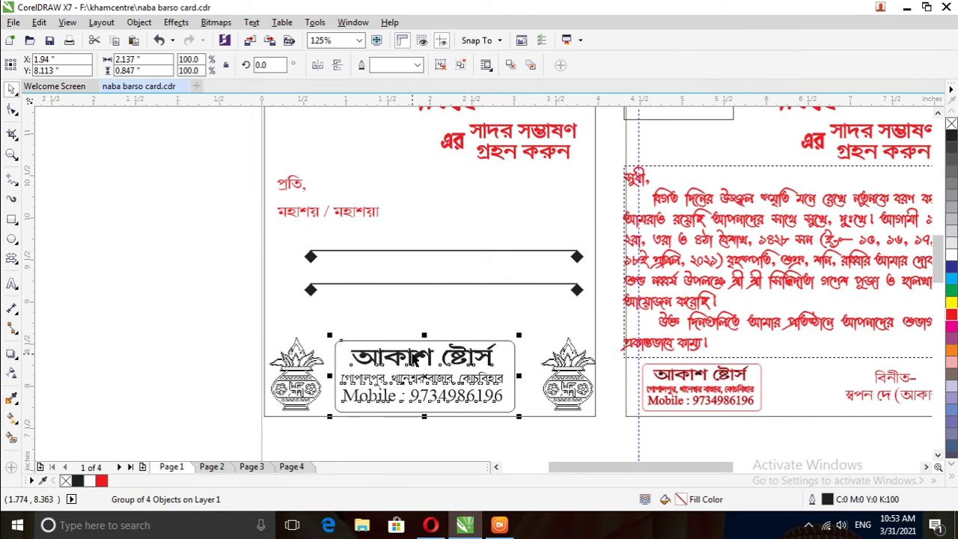
pyautogui.click(952, 316)
pyautogui.hotkey('ctrl', 'z')
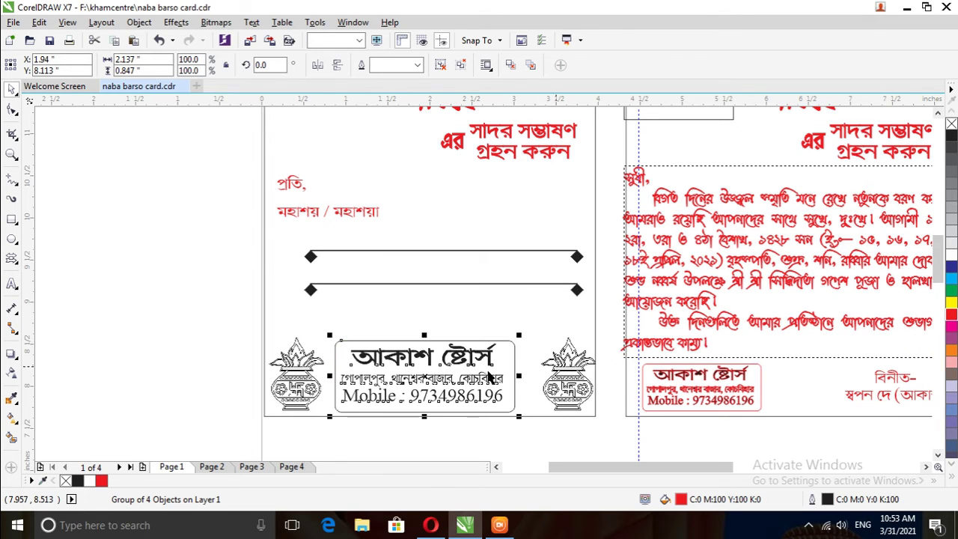
# Step: Ungroup the first card's shop details box and give the shop name a red fill and red outline
pyautogui.click(452, 372)
pyautogui.click(388, 359)
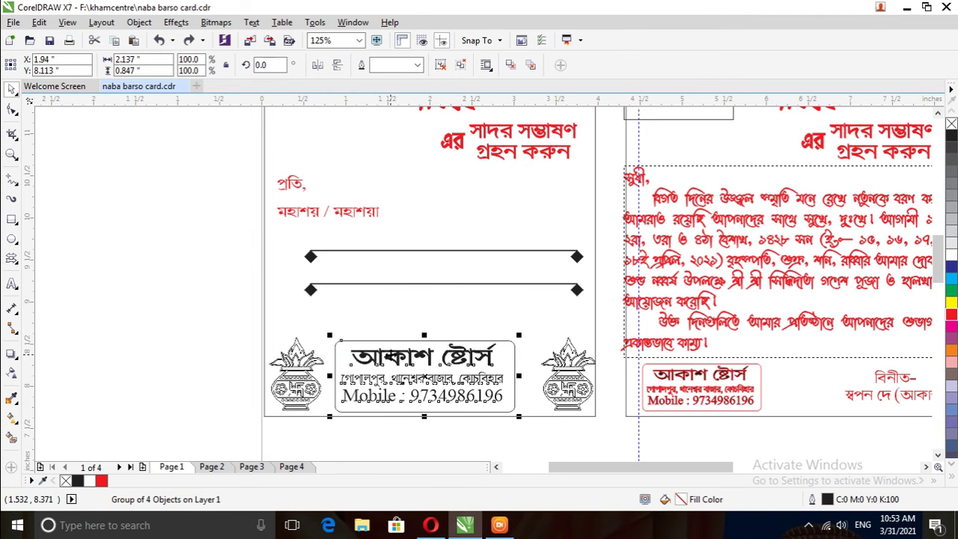
pyautogui.rightClick(389, 358)
pyautogui.click(438, 66)
pyautogui.click(422, 158)
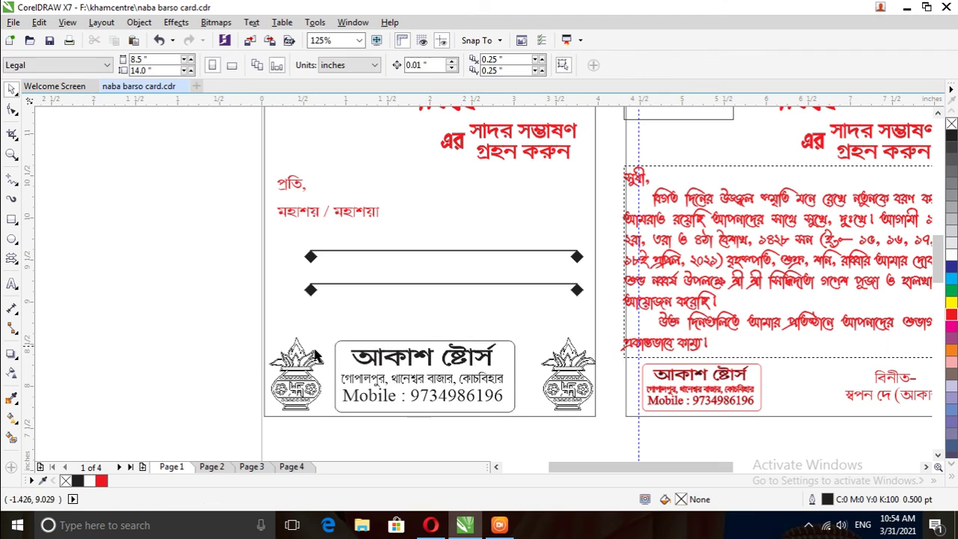
pyautogui.click(382, 361)
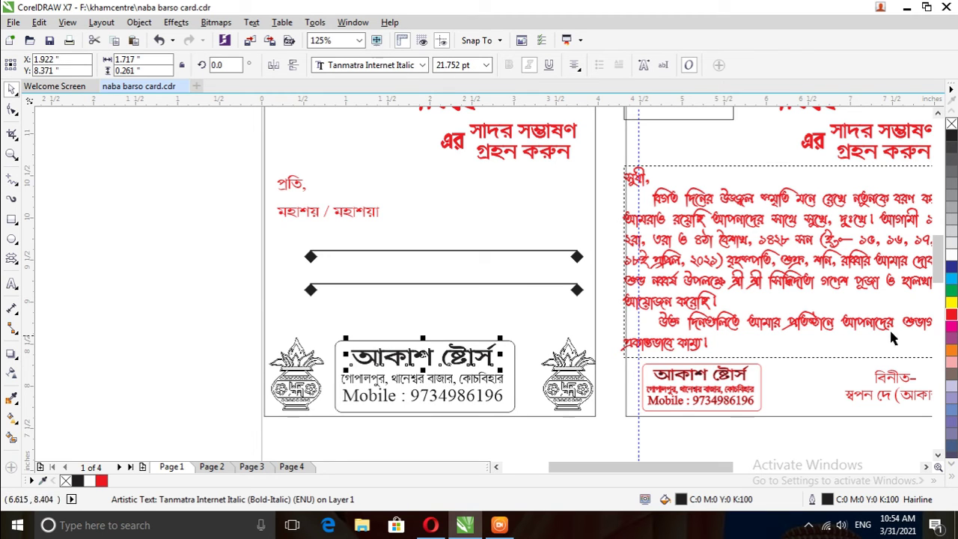
pyautogui.click(951, 317)
pyautogui.rightClick(952, 318)
# Step: Fill the address line and the mobile number line in the first card's shop details box red
pyautogui.click(452, 382)
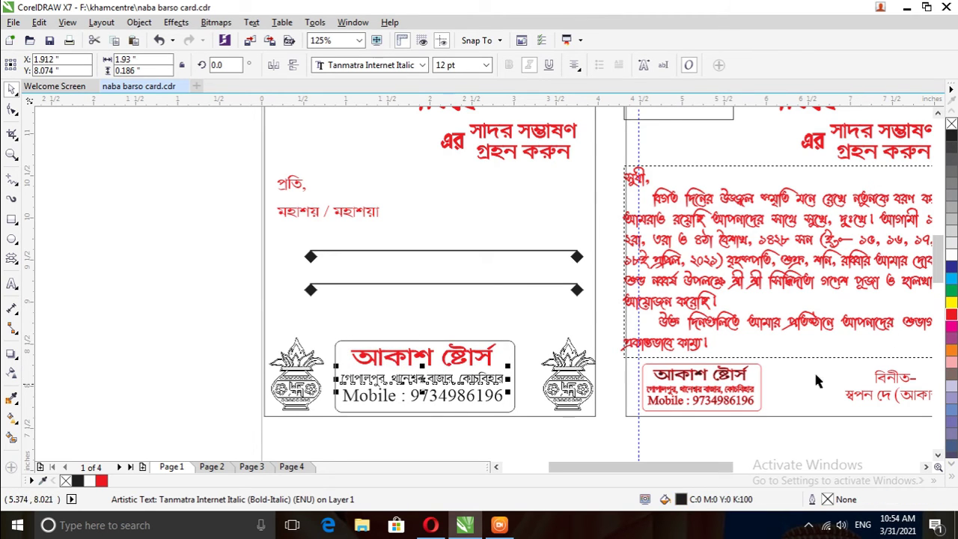
pyautogui.click(951, 317)
pyautogui.click(449, 396)
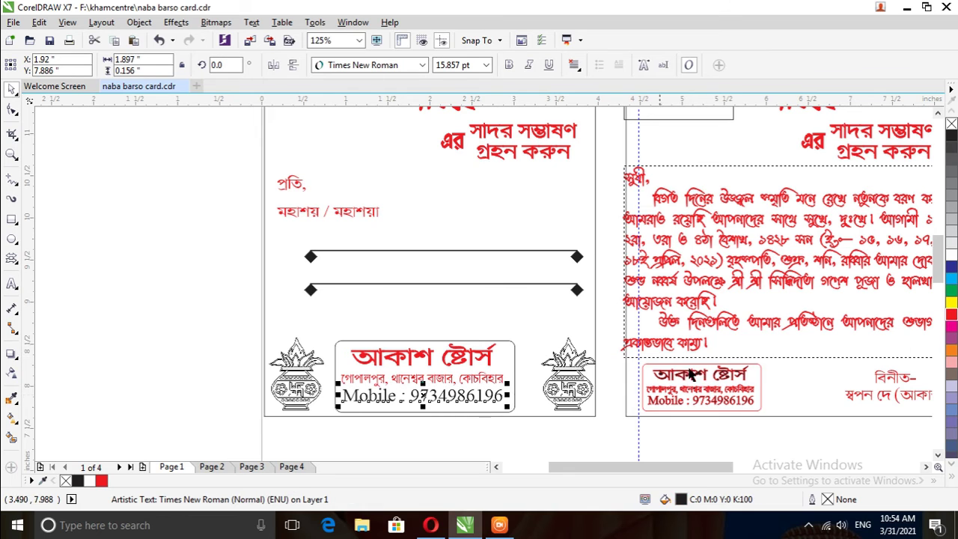
pyautogui.click(950, 317)
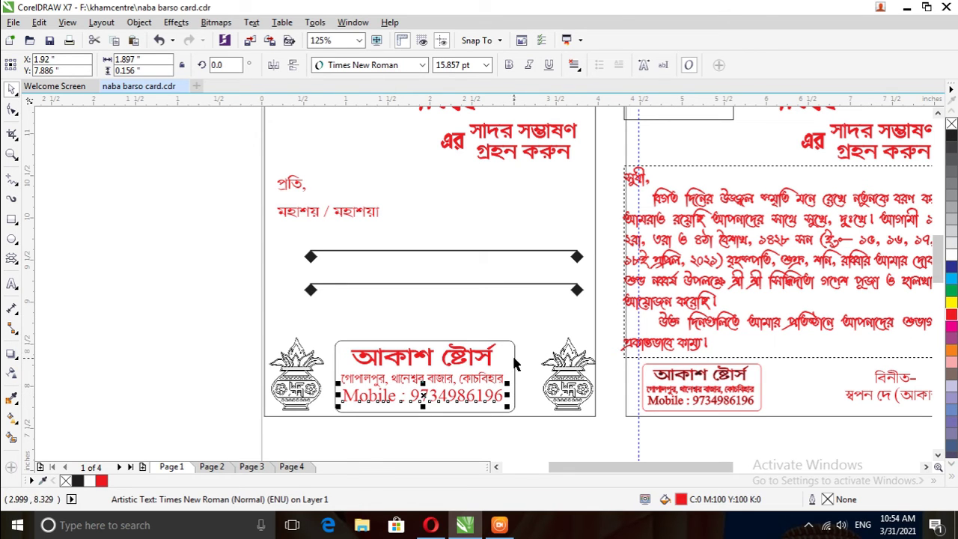
# Step: Give the rounded frame around the first card's shop details a red outline
pyautogui.press('Tab')
pyautogui.rightClick(951, 317)
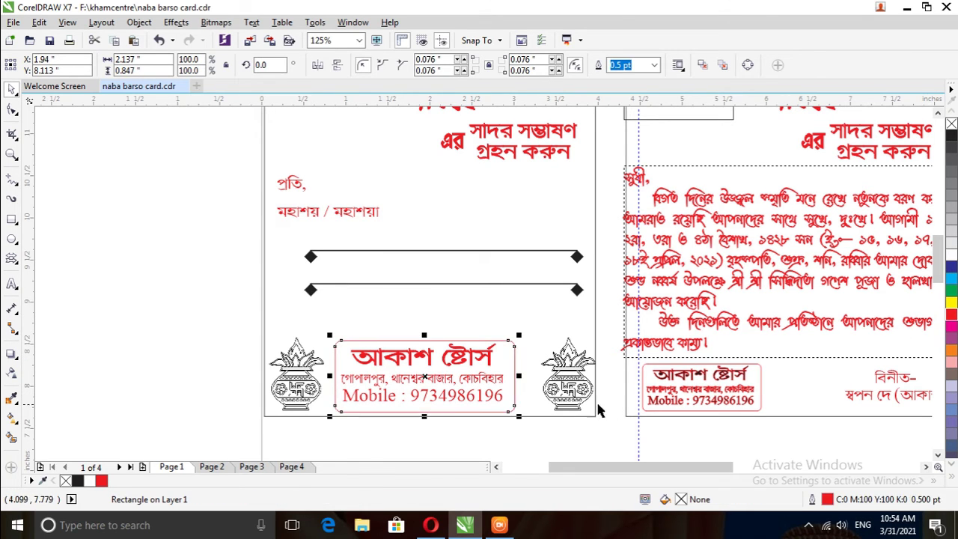
pyautogui.click(596, 405)
pyautogui.click(605, 376)
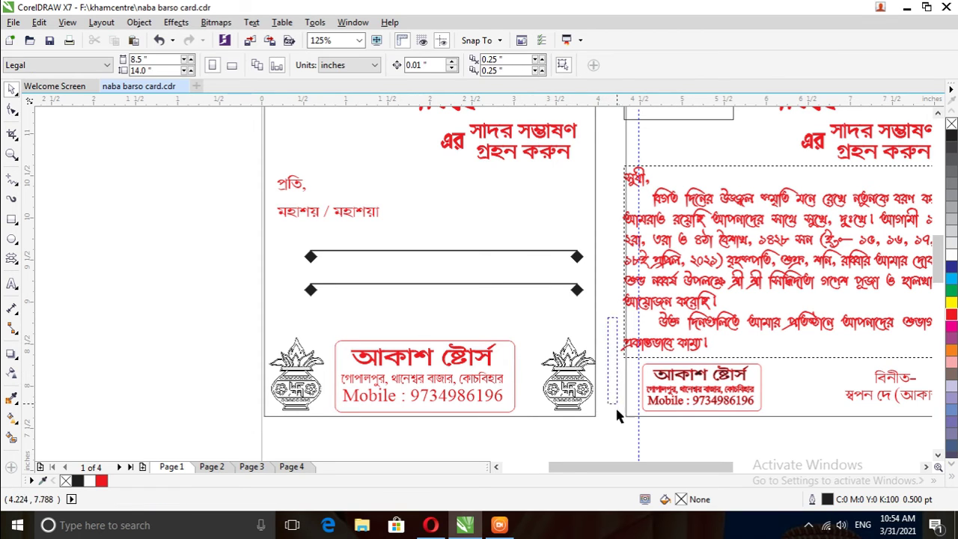
# Step: Trace the kalash bitmap at the first card's bottom-right corner into vectors with Outline Trace, image type Clipart
pyautogui.moveTo(605, 322); pyautogui.dragTo(533, 438)
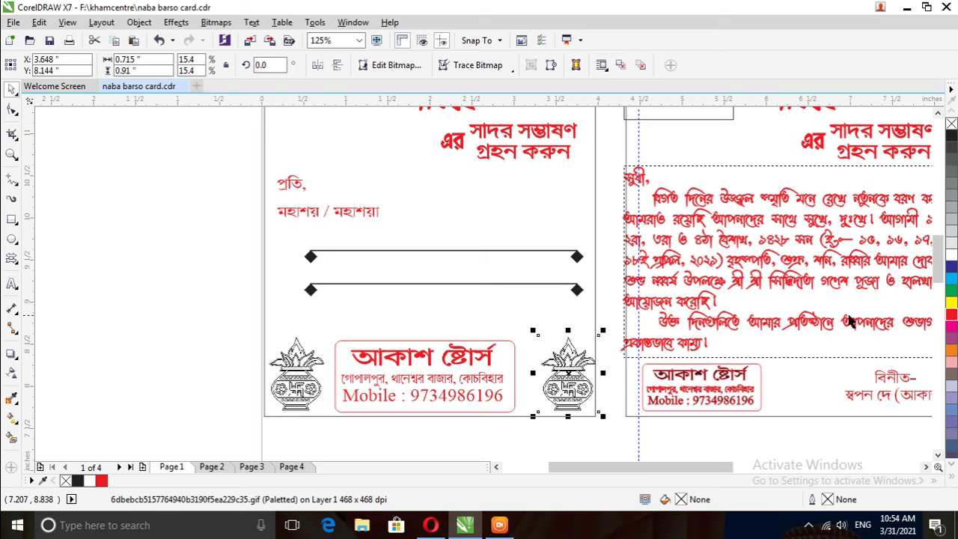
pyautogui.click(473, 65)
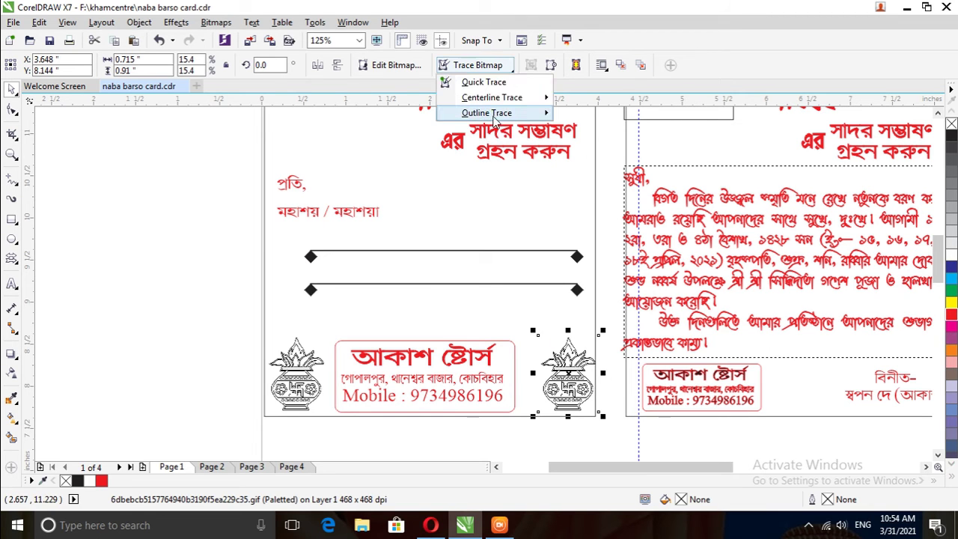
pyautogui.moveTo(495, 116)
pyautogui.click(621, 158)
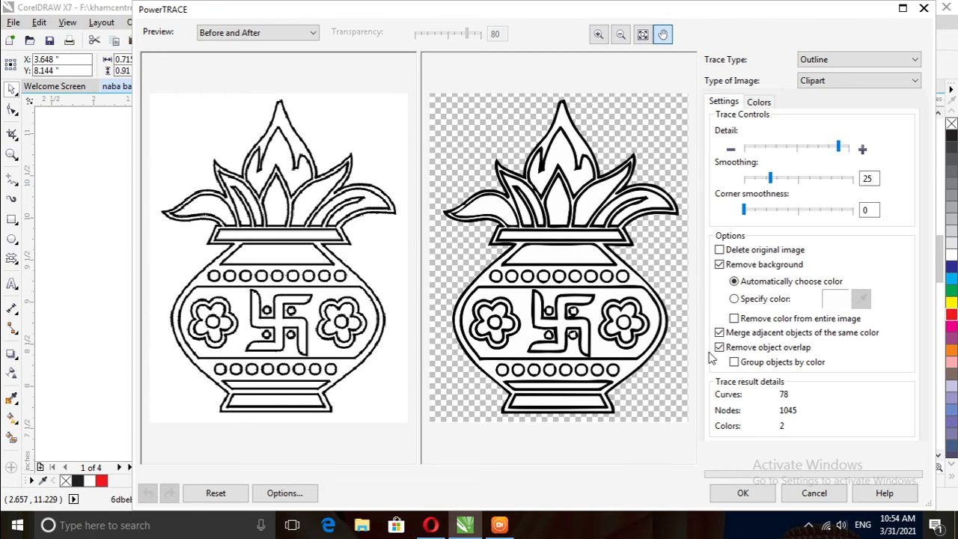
pyautogui.click(743, 493)
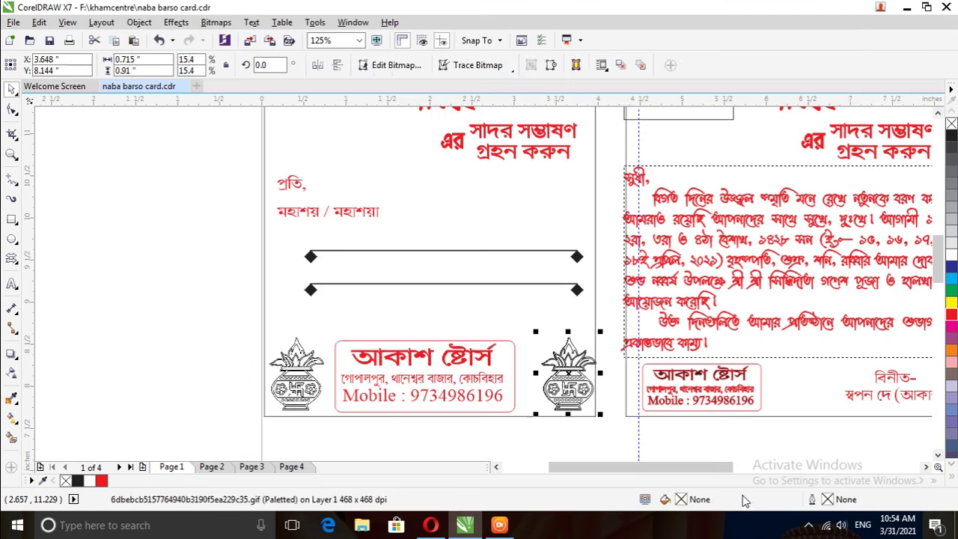
# Step: Move the traced kalash off the original bitmap toward the shop details box and delete the original bitmap
pyautogui.moveTo(554, 377); pyautogui.dragTo(547, 377)
pyautogui.click(589, 383)
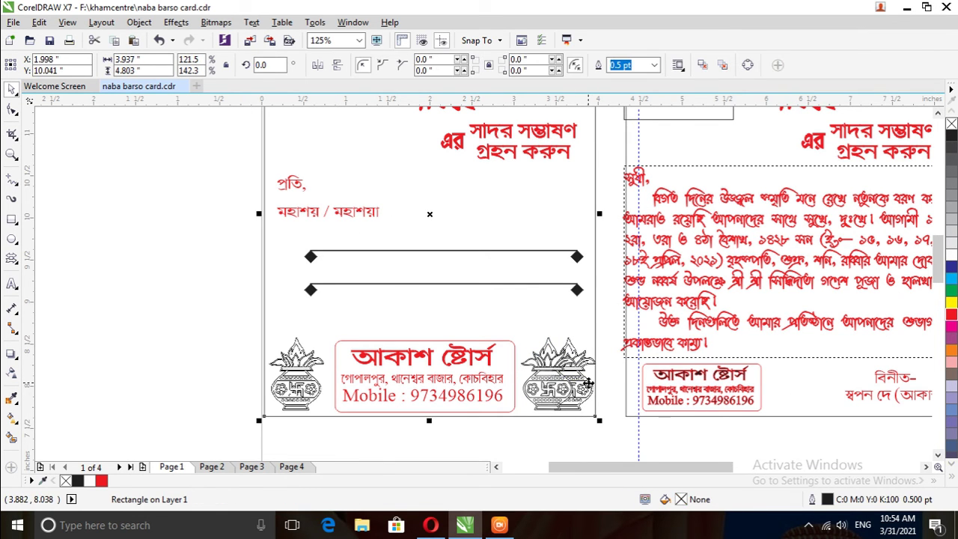
pyautogui.click(610, 321)
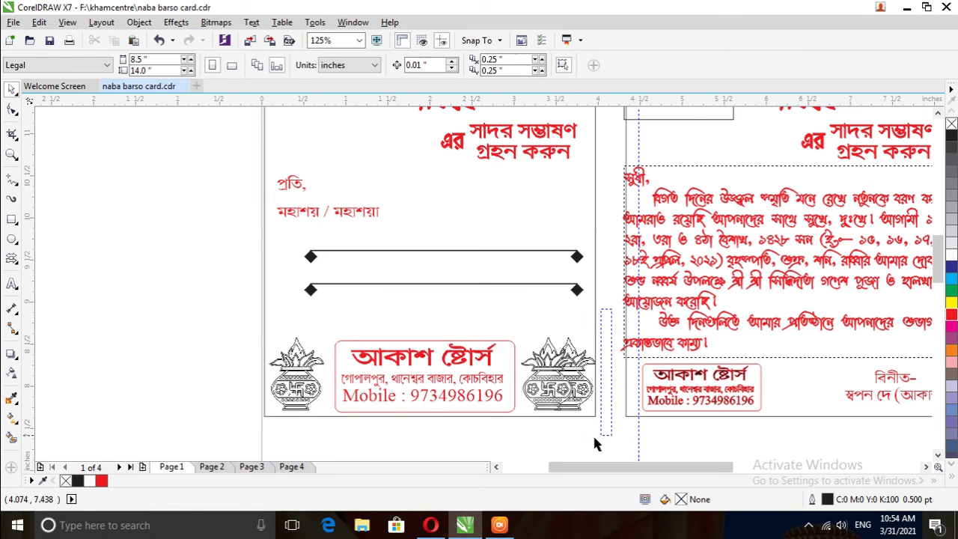
pyautogui.moveTo(595, 444); pyautogui.dragTo(532, 426)
pyautogui.press('Delete')
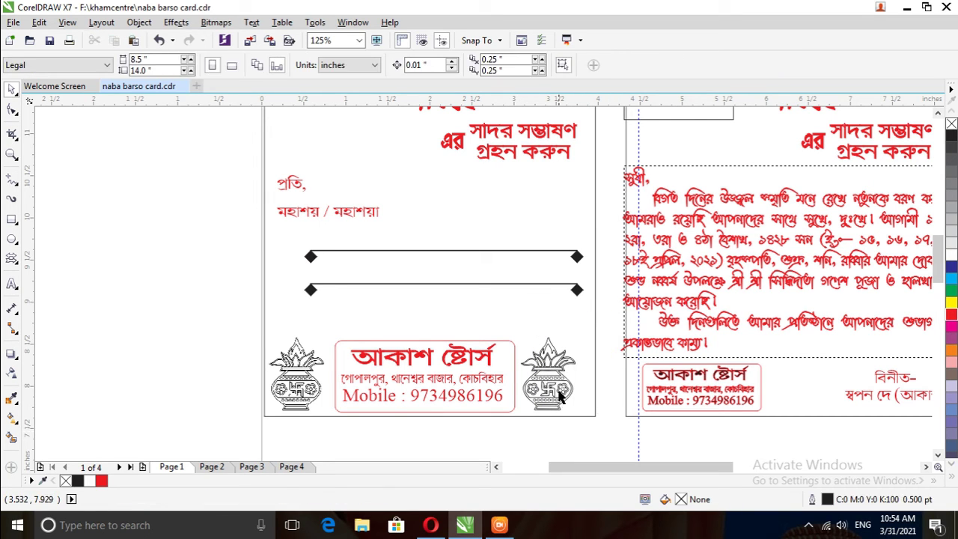
# Step: Give the traced kalash a red fill and a white outline
pyautogui.click(559, 397)
pyautogui.click(951, 315)
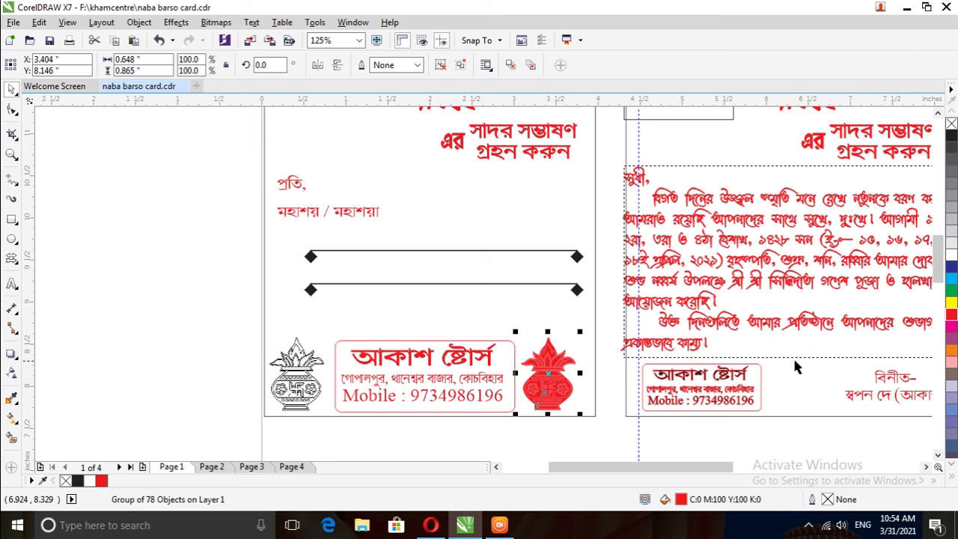
pyautogui.rightClick(951, 257)
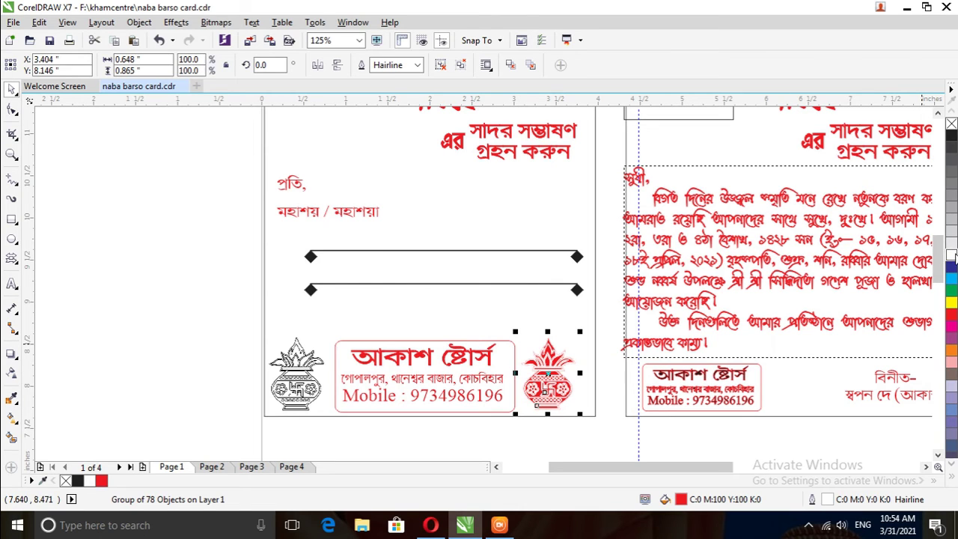
# Step: Move the red kalash slightly right, centring it between the shop details box and the first card's right edge
pyautogui.keyDown('ctrl'); pyautogui.click(551, 379); pyautogui.keyUp('ctrl')
pyautogui.click(594, 368)
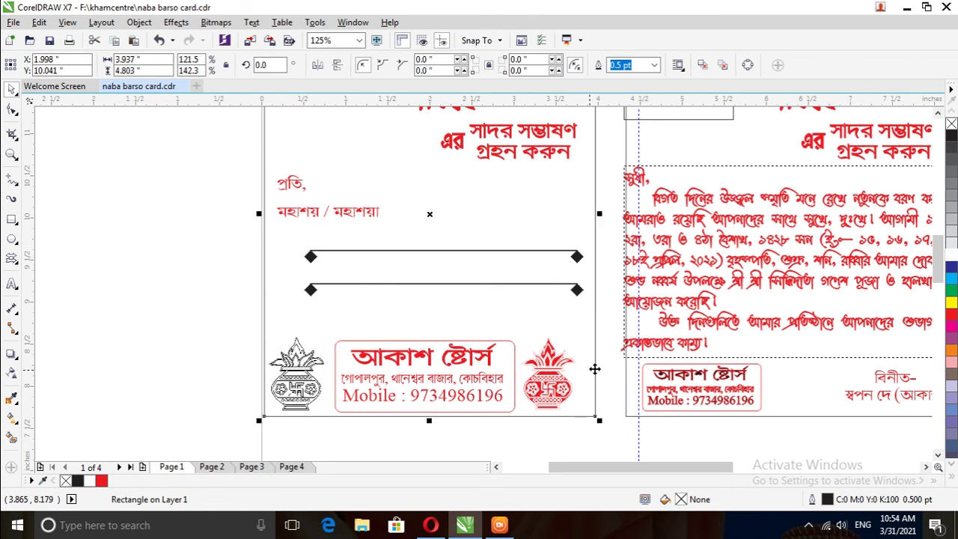
pyautogui.click(607, 344)
pyautogui.moveTo(617, 432); pyautogui.dragTo(514, 428)
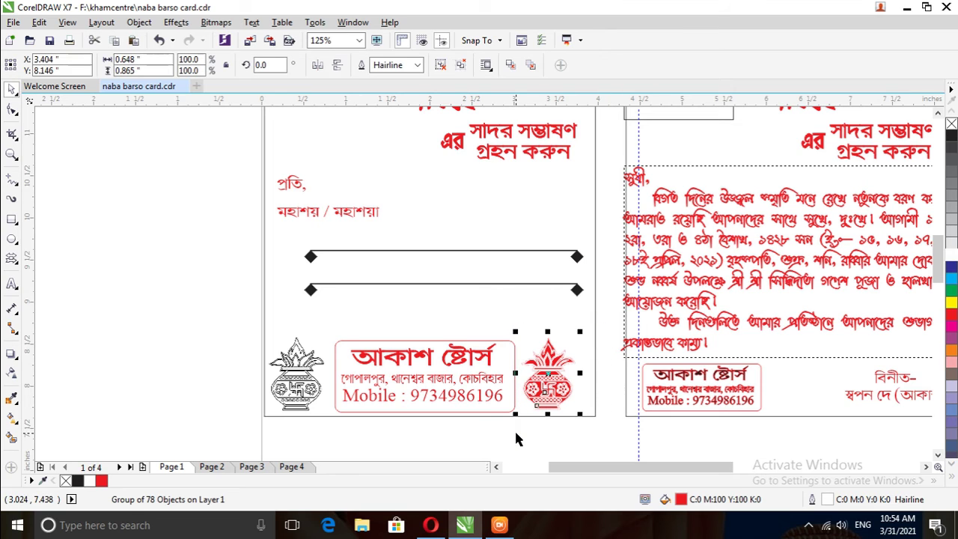
pyautogui.moveTo(536, 381); pyautogui.dragTo(548, 379)
# Step: Delete the black kalash bitmap at the first card's bottom-left corner and place a copy of the red kalash there
pyautogui.click(302, 393)
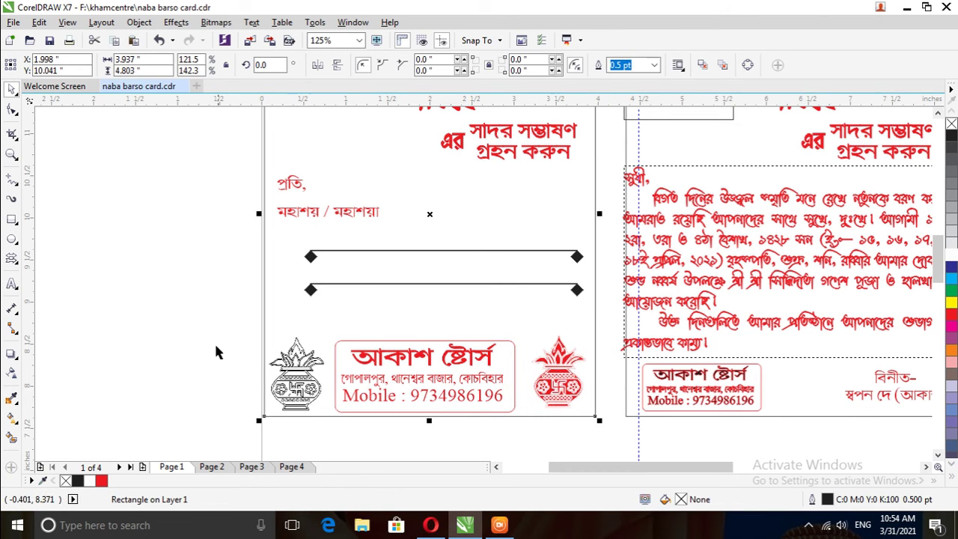
pyautogui.moveTo(217, 322); pyautogui.dragTo(344, 417)
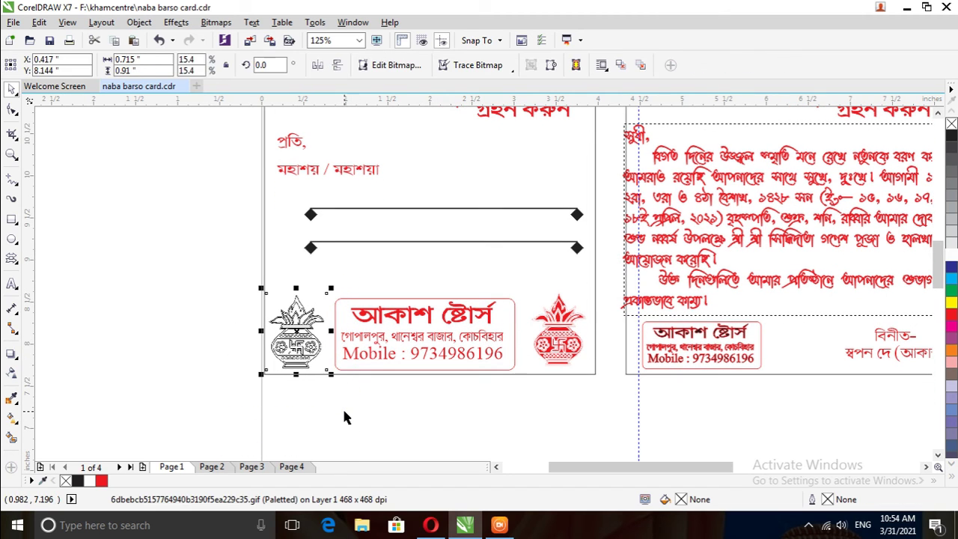
pyautogui.press('Delete')
pyautogui.moveTo(569, 344); pyautogui.dragTo(305, 333)
pyautogui.click(344, 356)
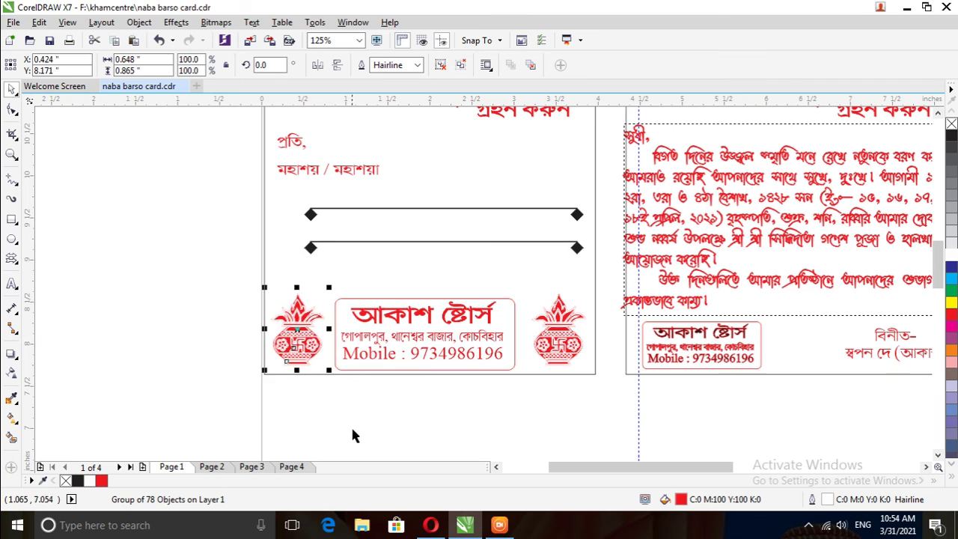
pyautogui.click(333, 301)
# Step: Give both address lines with diamond ends on the first card a red fill and a red outline
pyautogui.click(313, 249)
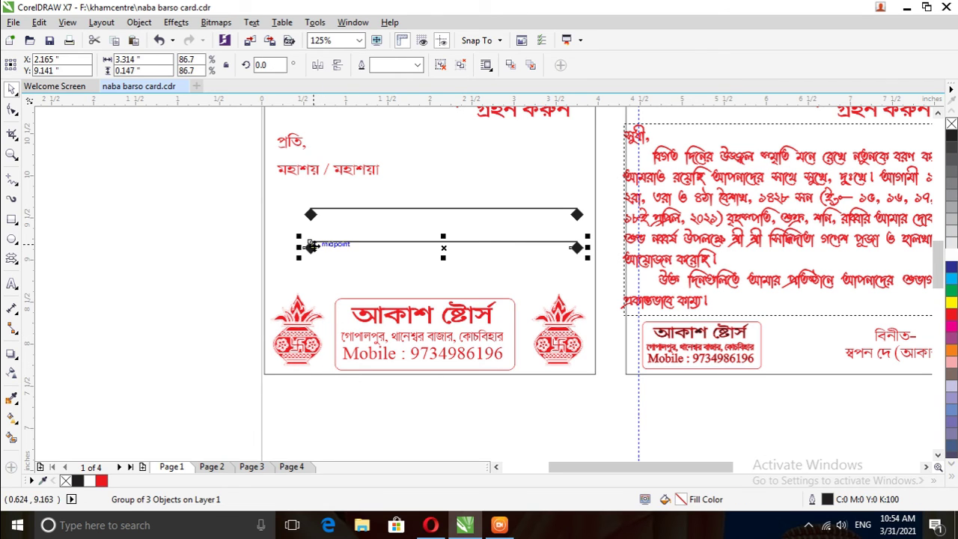
pyautogui.click(952, 319)
pyautogui.rightClick(952, 320)
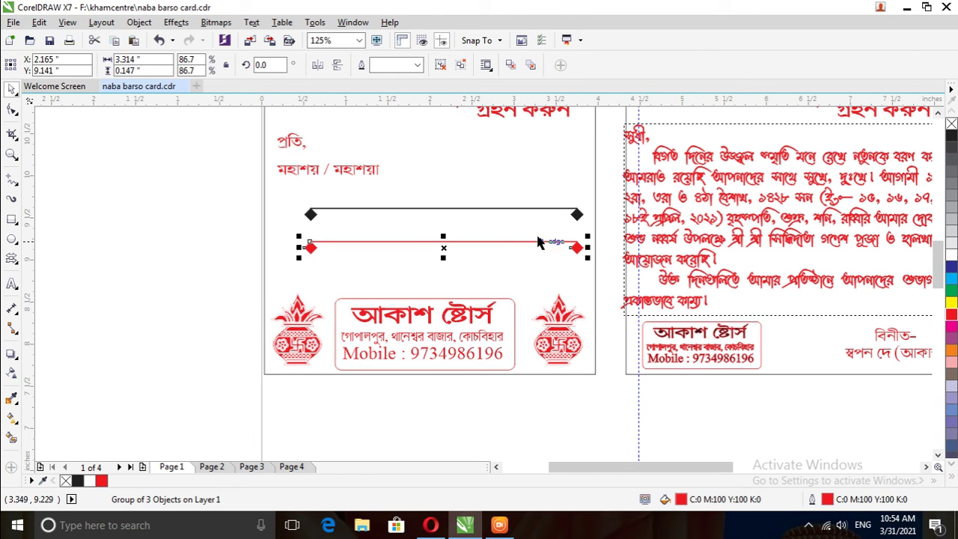
pyautogui.click(501, 217)
pyautogui.click(952, 320)
pyautogui.rightClick(952, 319)
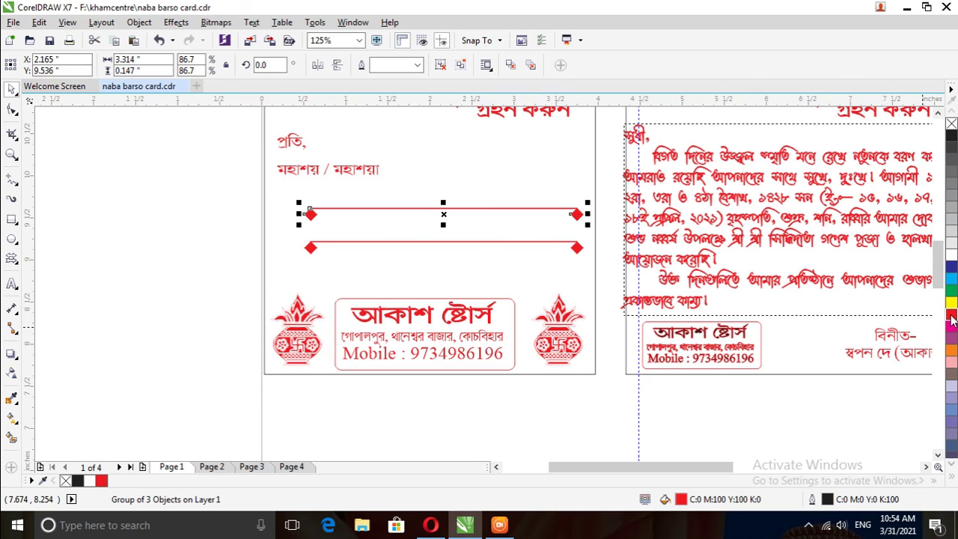
pyautogui.click(490, 414)
# Step: Delete the empty square in the second card's top-left corner
pyautogui.scroll(-1, 398, 402)
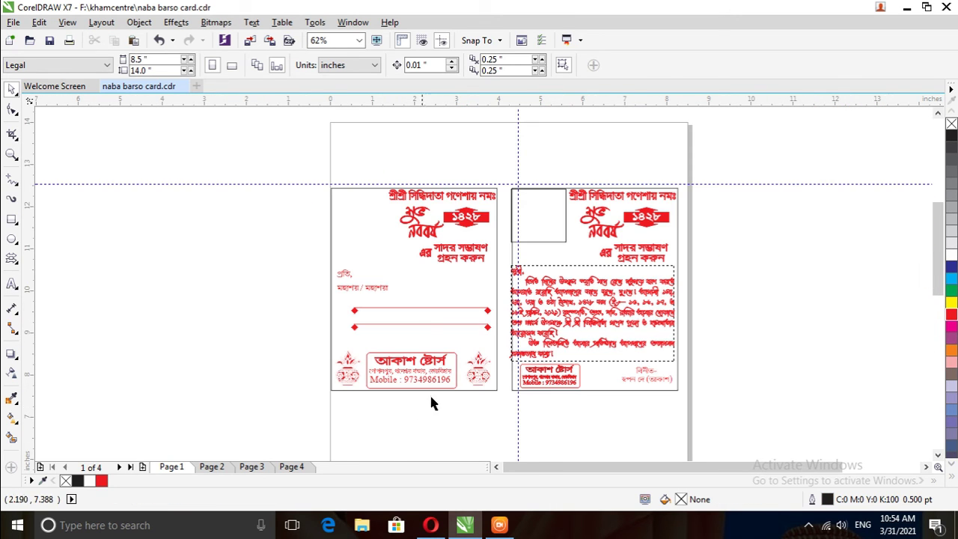
pyautogui.click(553, 219)
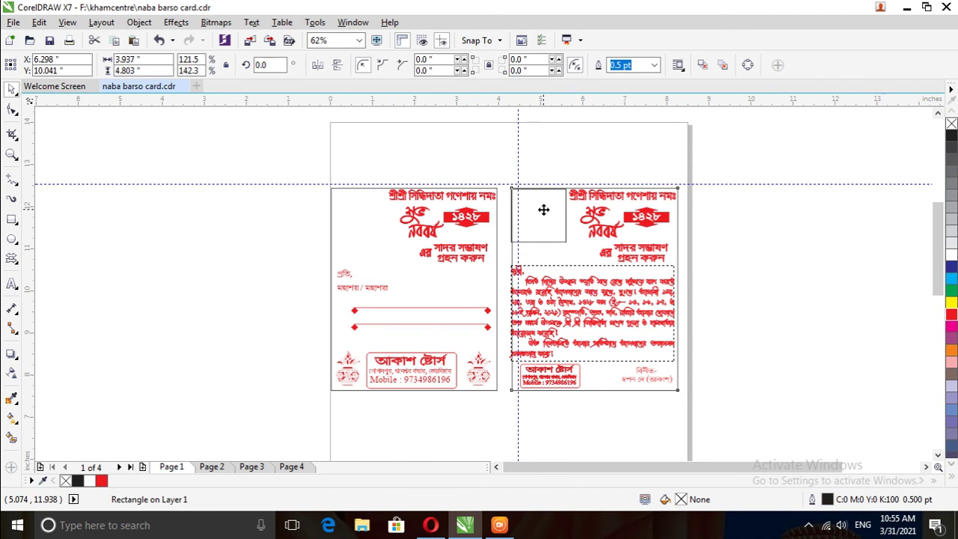
pyautogui.click(534, 194)
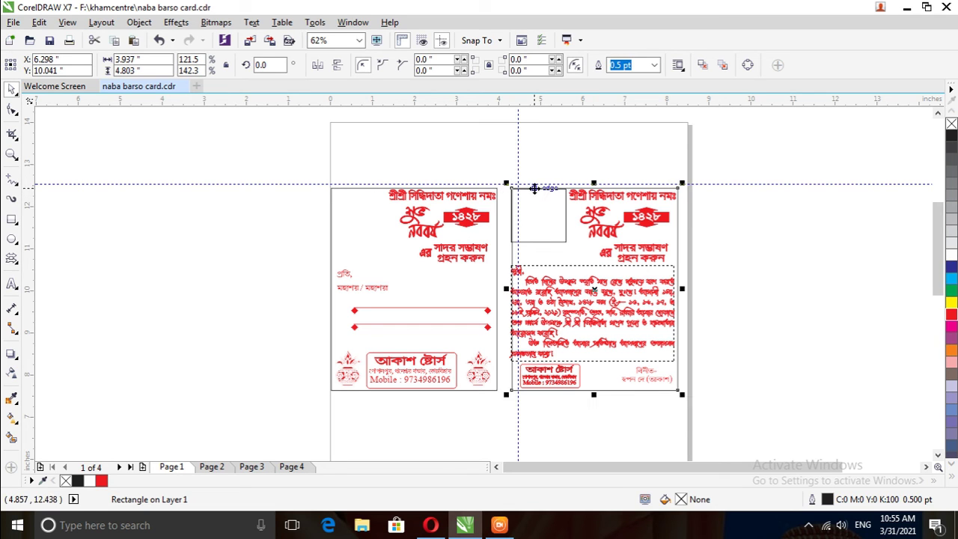
pyautogui.click(527, 242)
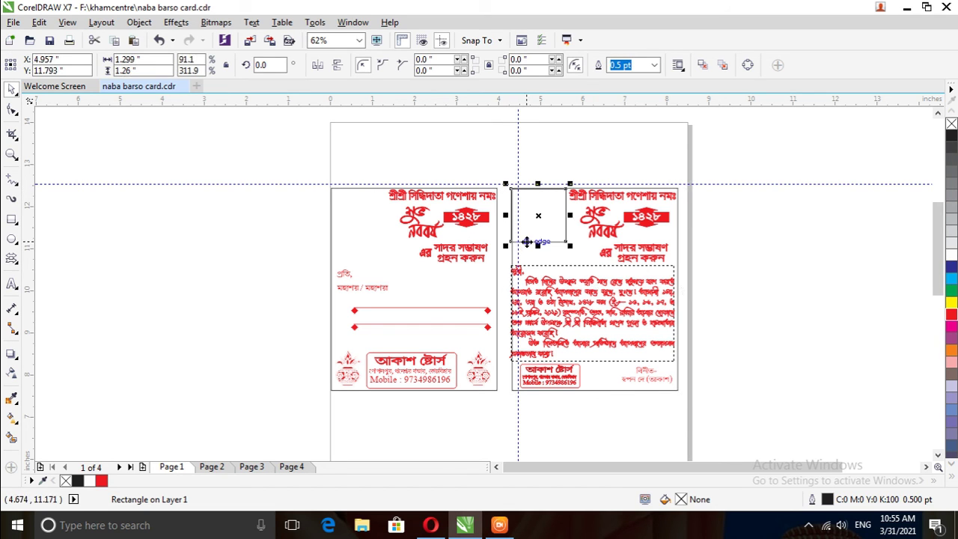
pyautogui.press('Delete')
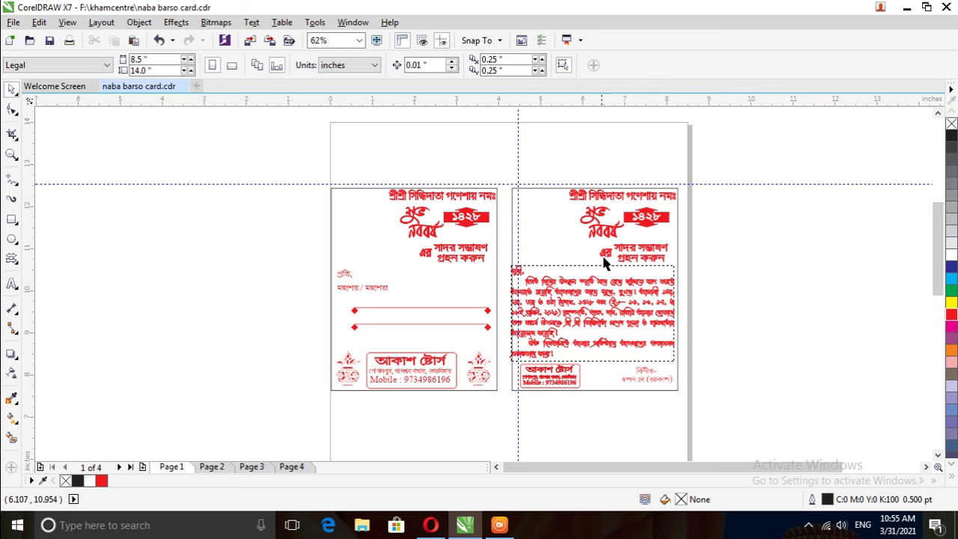
# Step: Delete the black border rectangles around the second card and the first card
pyautogui.click(522, 210)
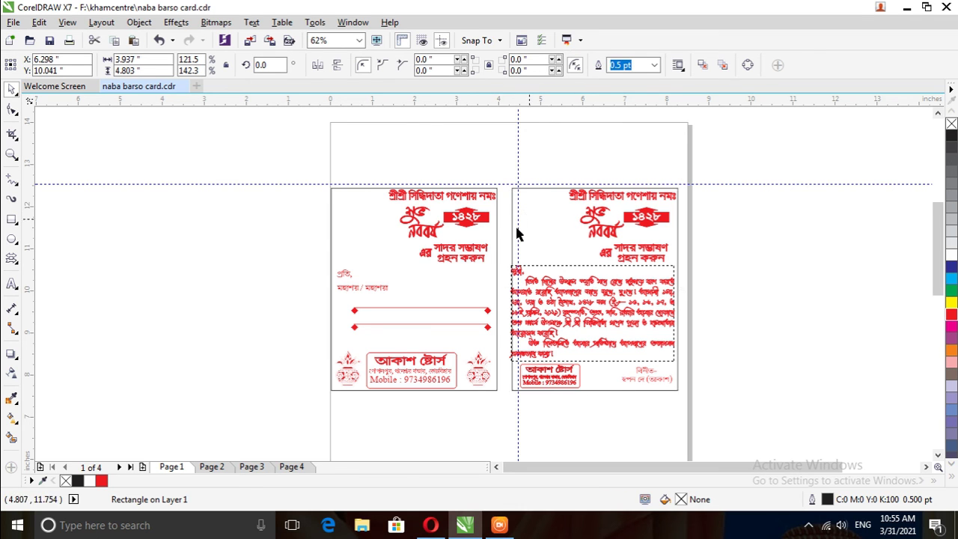
pyautogui.press('Delete')
pyautogui.click(335, 215)
pyautogui.press('Delete')
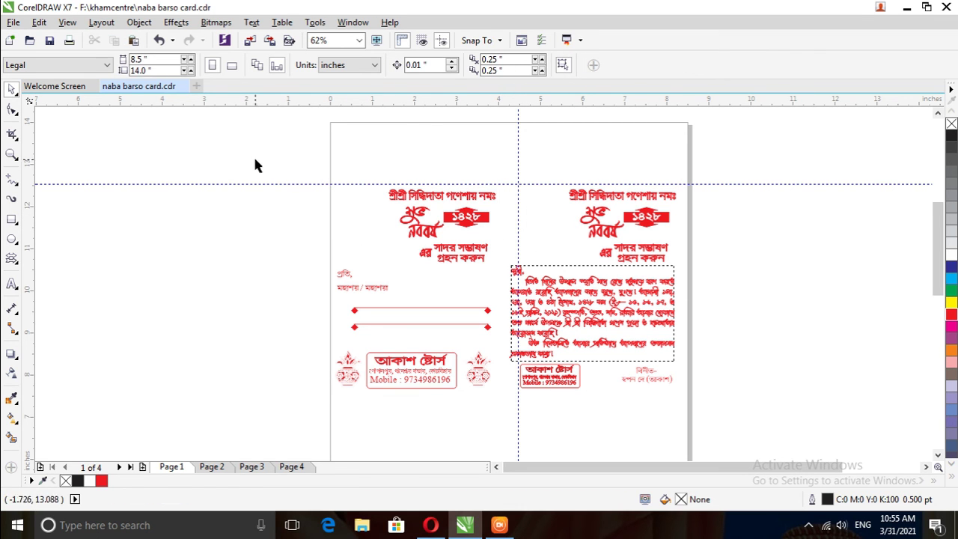
# Step: Select all the artwork of both cards, look it over, and clear the selection
pyautogui.moveTo(254, 165); pyautogui.dragTo(750, 415)
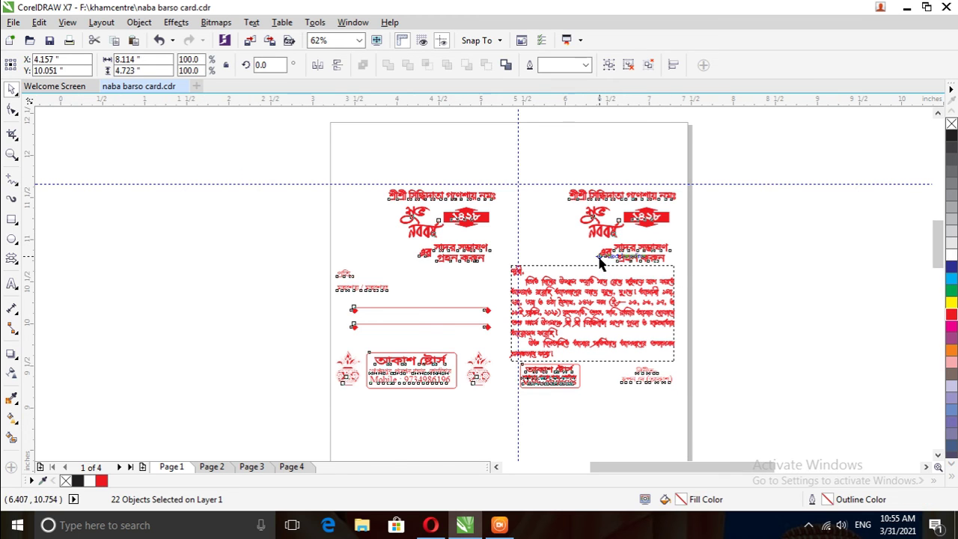
pyautogui.scroll(2, 598, 262)
pyautogui.scroll(-2, 581, 256)
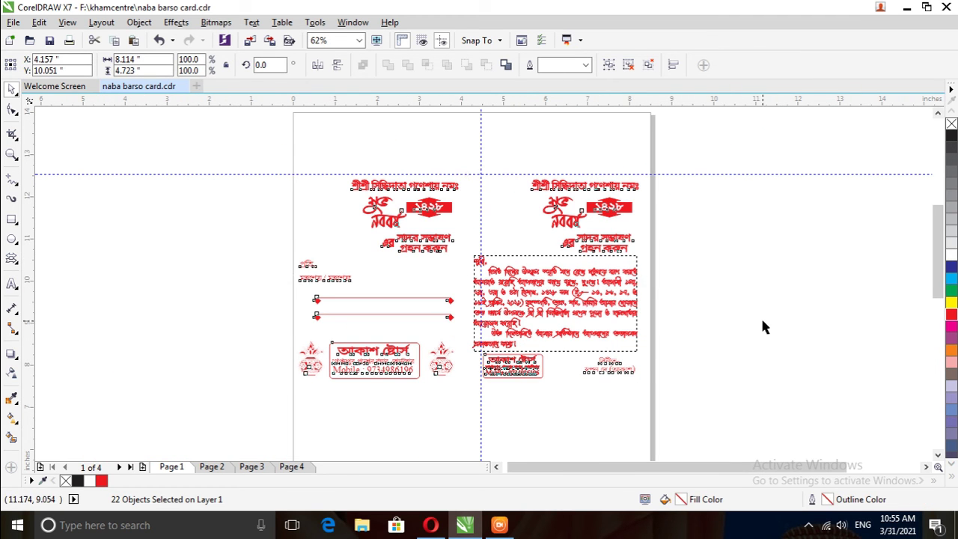
pyautogui.click(760, 315)
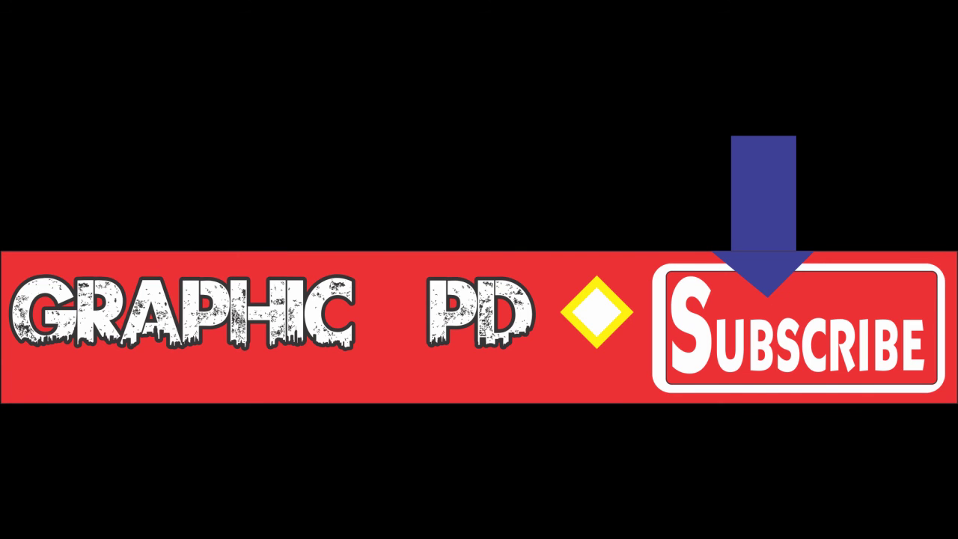